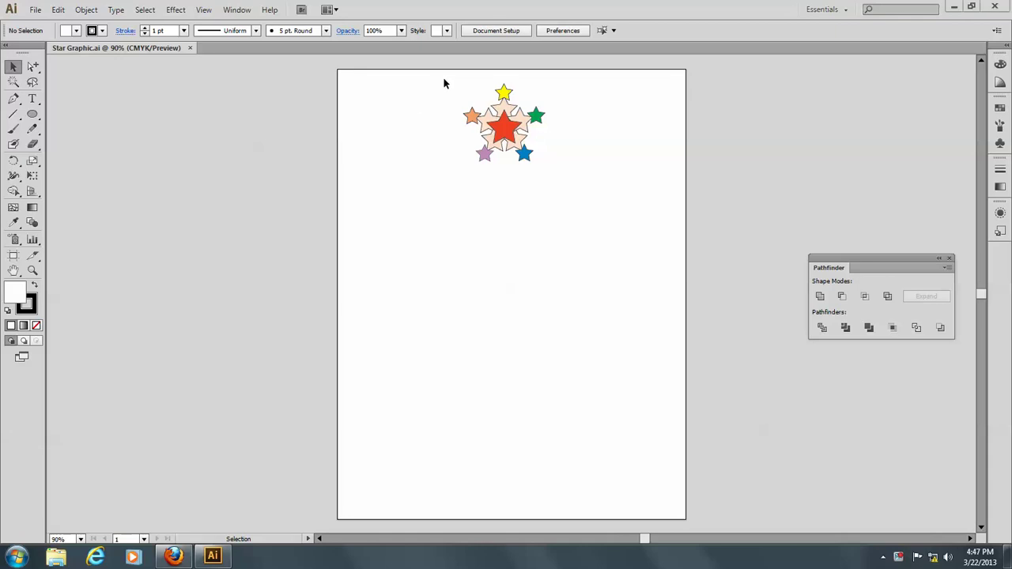
- Marquee-select the whole cluster: the red star and its five smaller coloured stars
left_click(506, 117)
left_click_drag(457, 76, 557, 184)
left_click(567, 155)
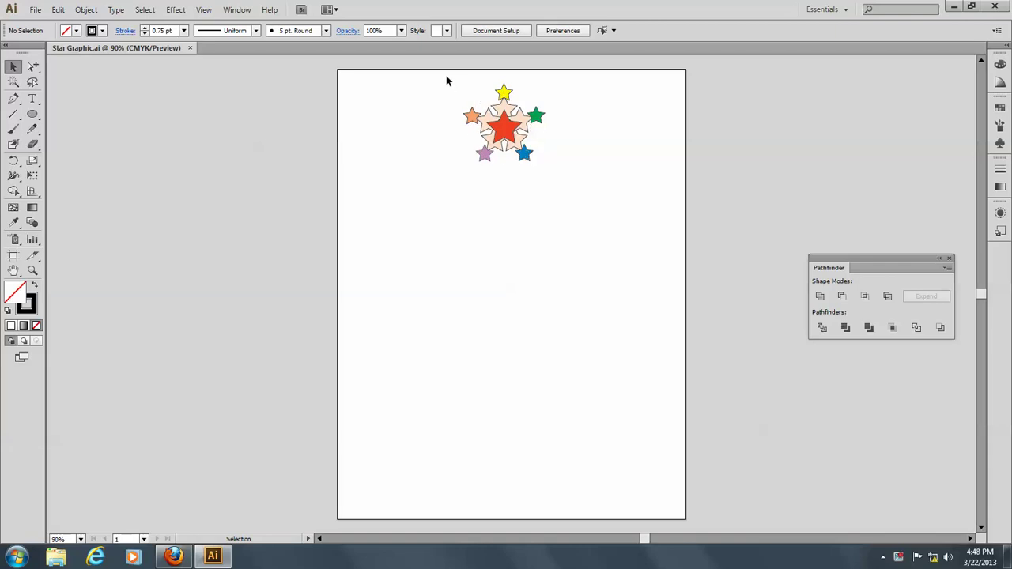
left_click_drag(446, 75, 578, 182)
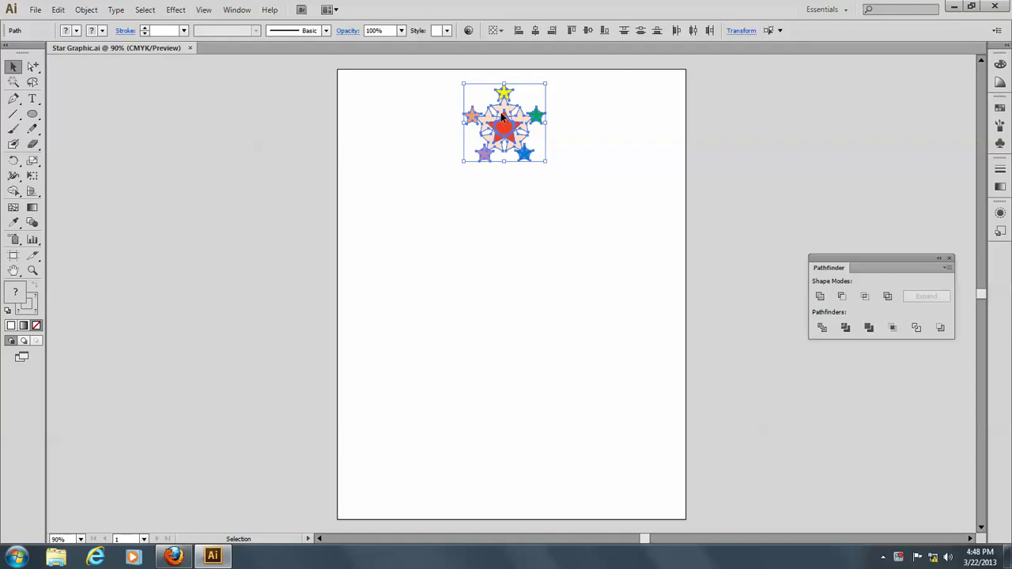
- Alt-drag a copy of the cluster down-left and apply Adjust Color Balance with Cyan at 24%
left_click_drag(503, 116, 410, 217)
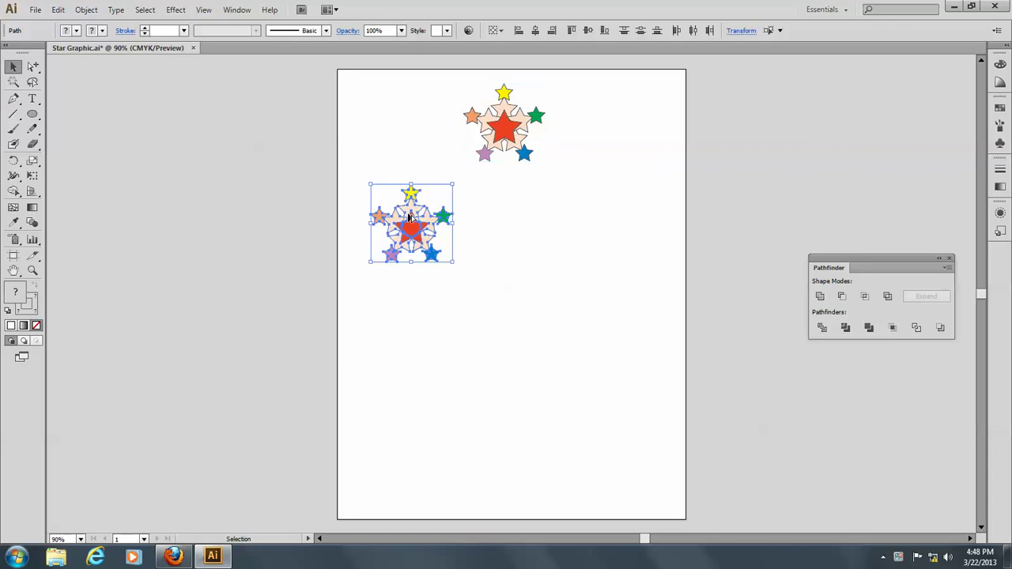
left_click(63, 11)
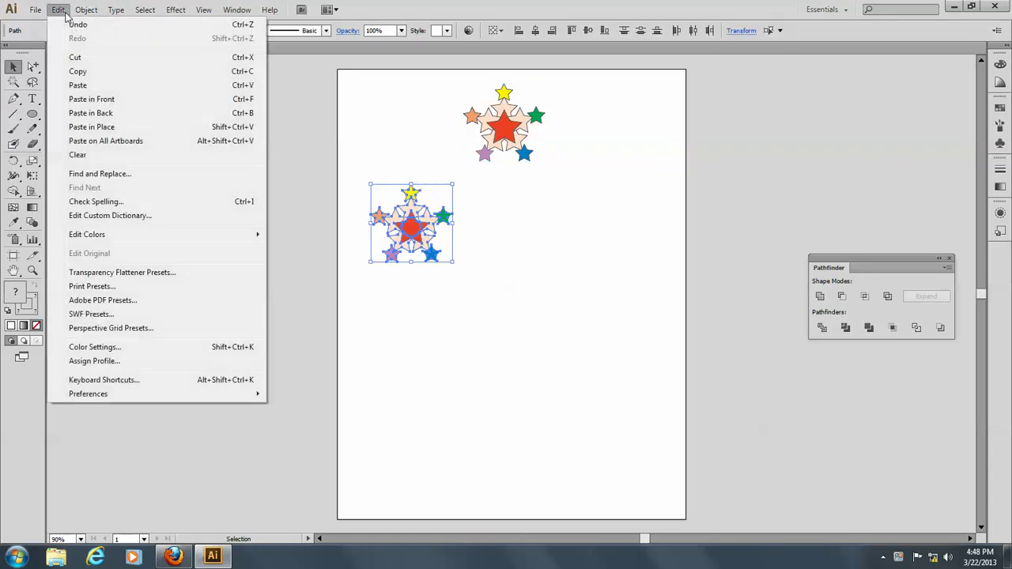
mouse_move(76, 237)
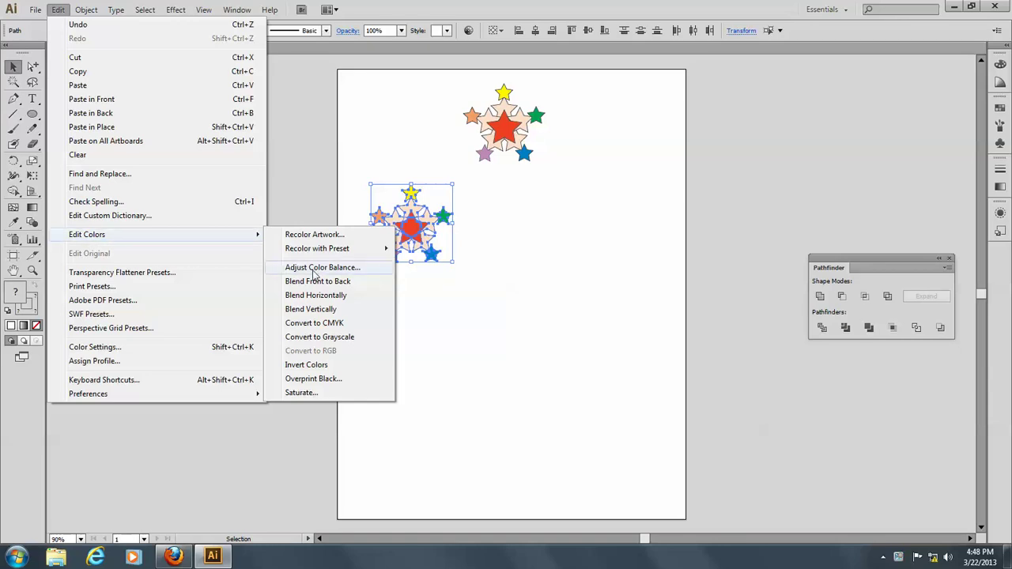
left_click(314, 269)
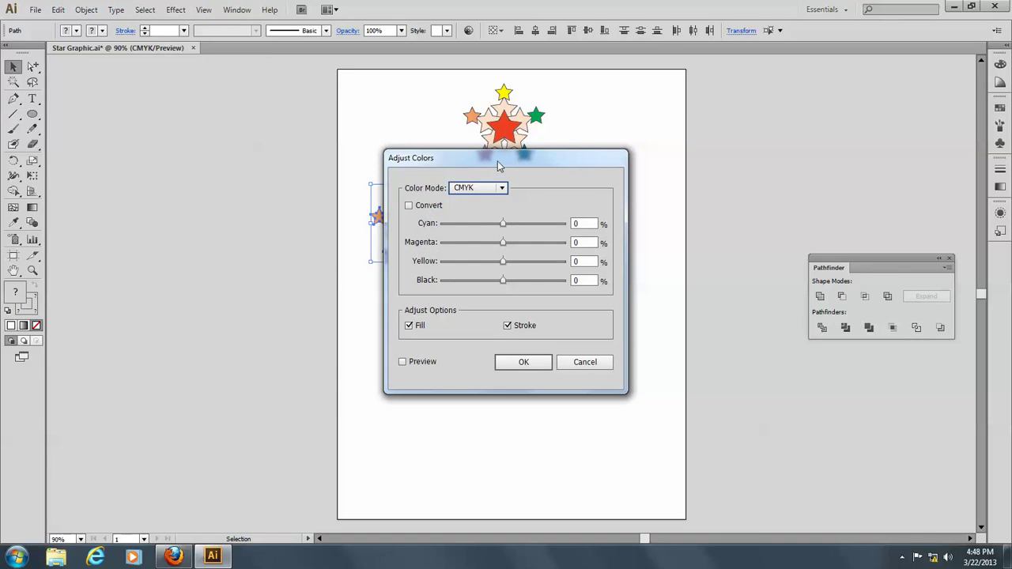
left_click_drag(498, 166, 605, 168)
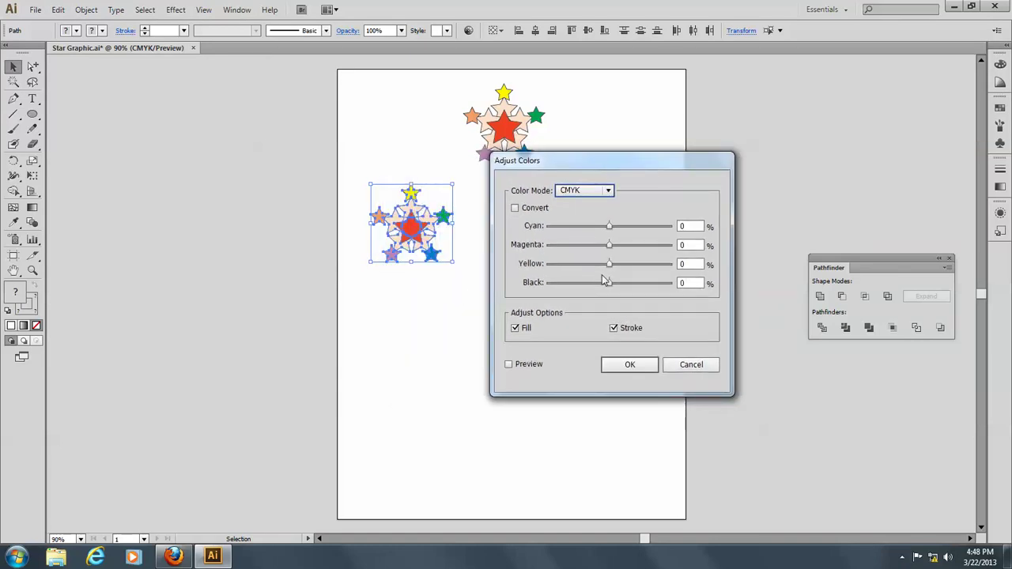
left_click(610, 226)
left_click_drag(610, 227, 623, 227)
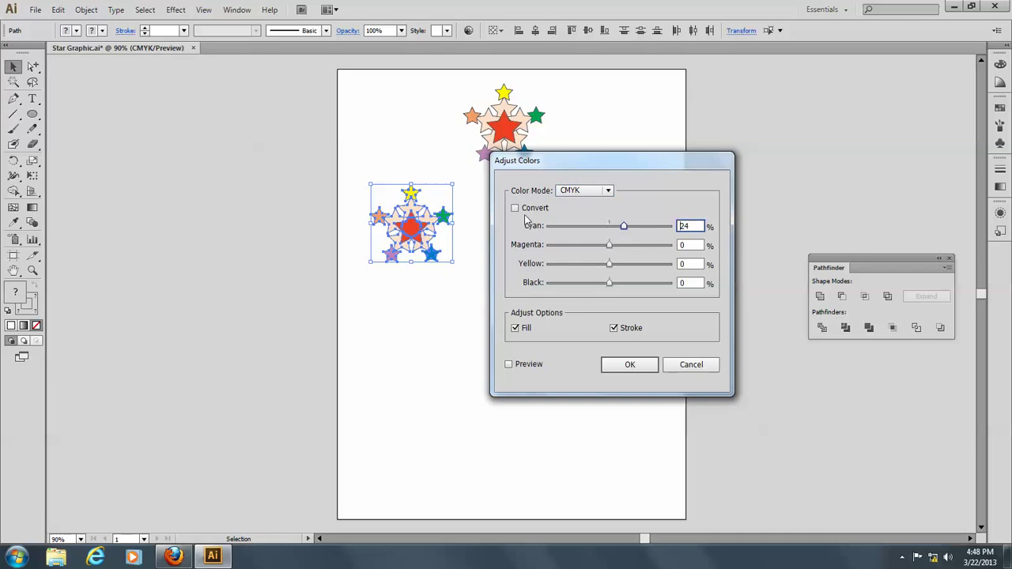
left_click(510, 365)
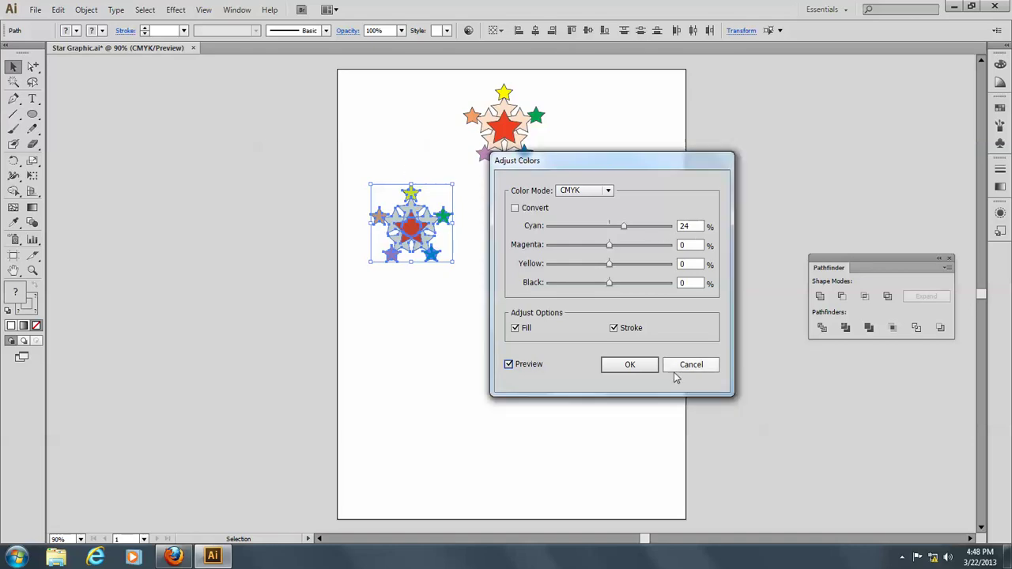
left_click(639, 365)
left_click(448, 344)
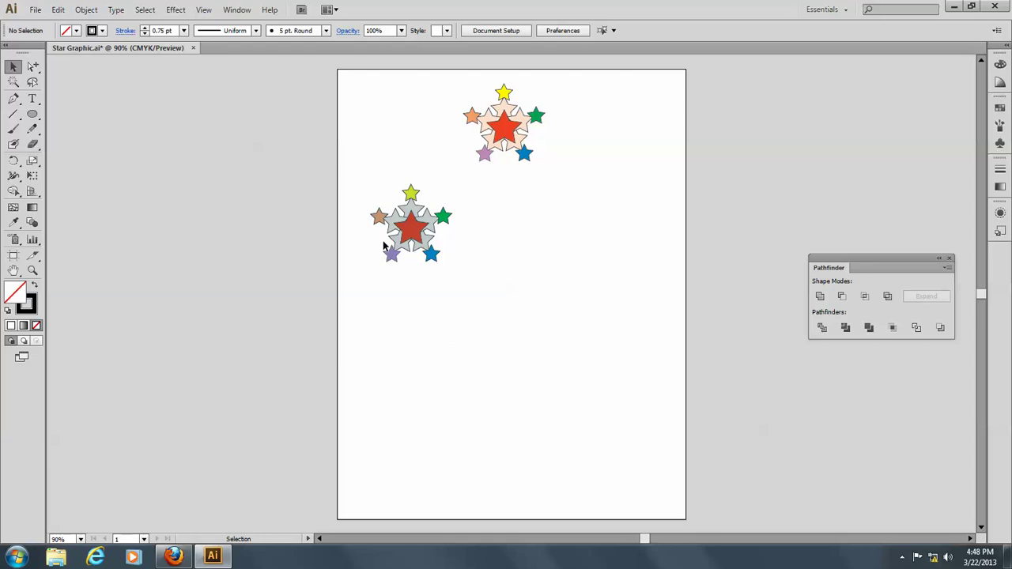
- Copy the top cluster down beside the first copy and apply Blend Front to Back
left_click_drag(464, 86, 568, 162)
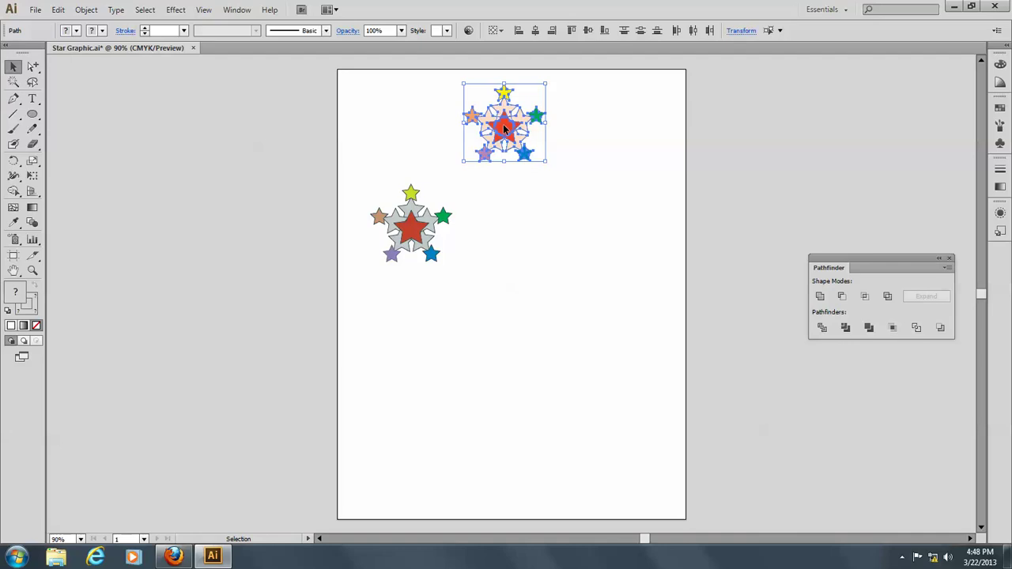
left_click_drag(503, 124, 510, 228)
left_click(62, 10)
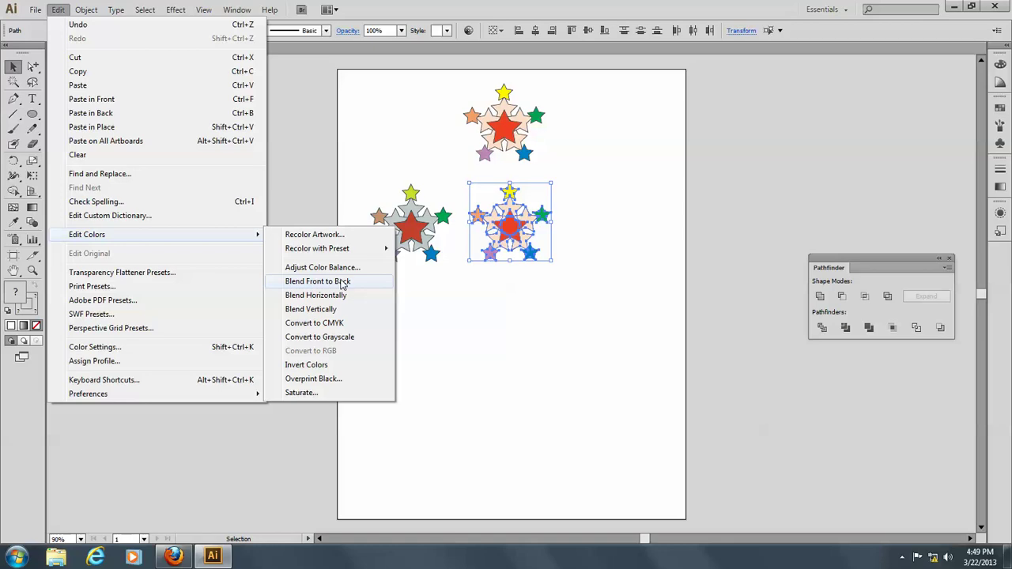
left_click(343, 283)
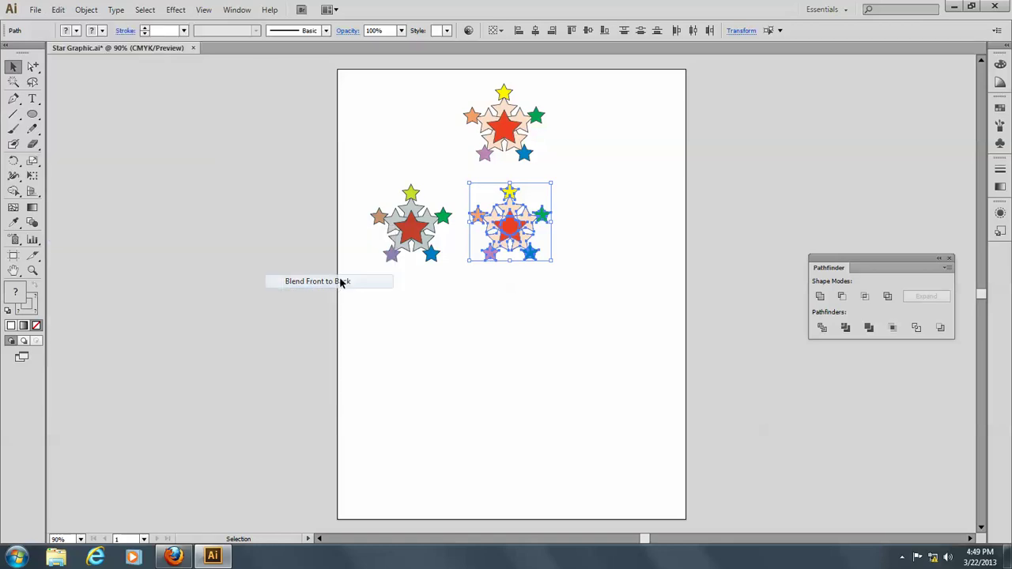
left_click(532, 355)
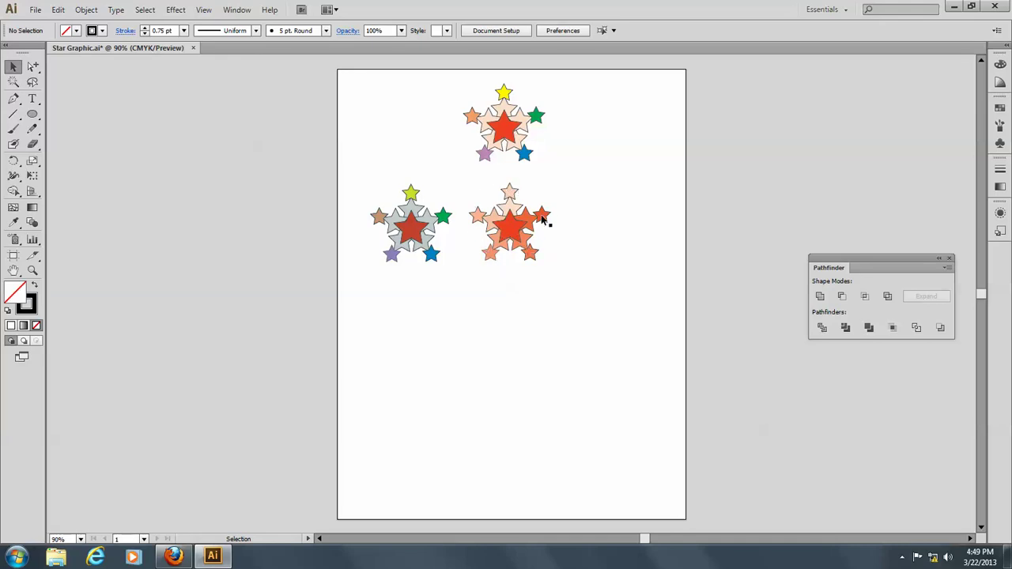
- Copy the top cluster to the right and apply Blend Horizontally to its colours
left_click_drag(452, 74, 556, 164)
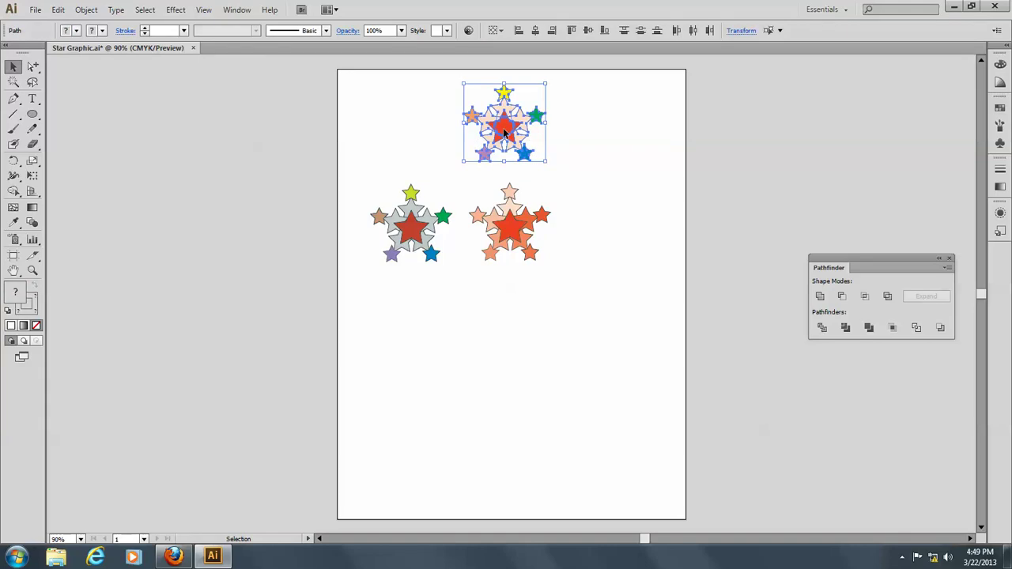
left_click_drag(505, 133, 616, 230)
left_click(59, 14)
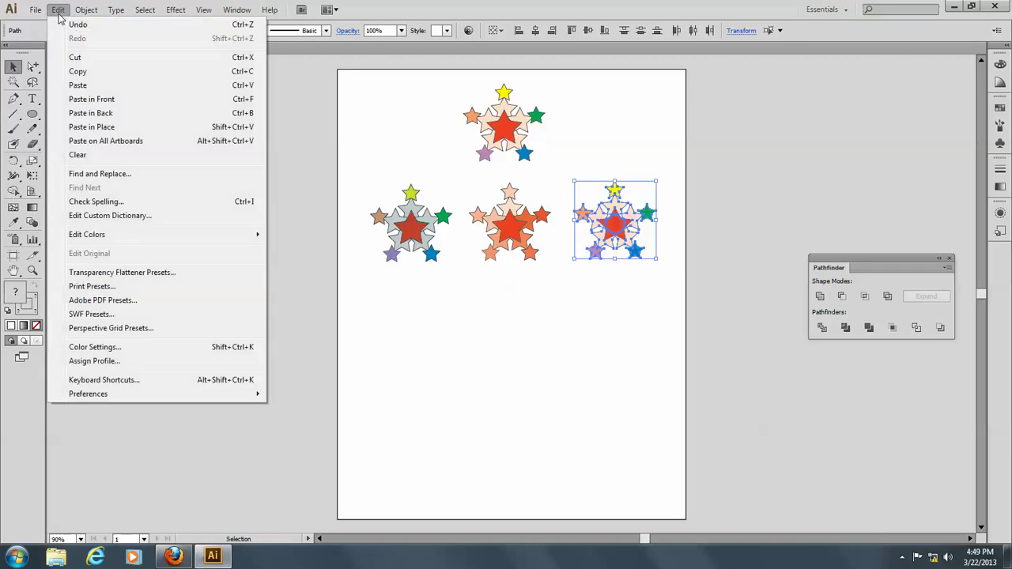
mouse_move(80, 237)
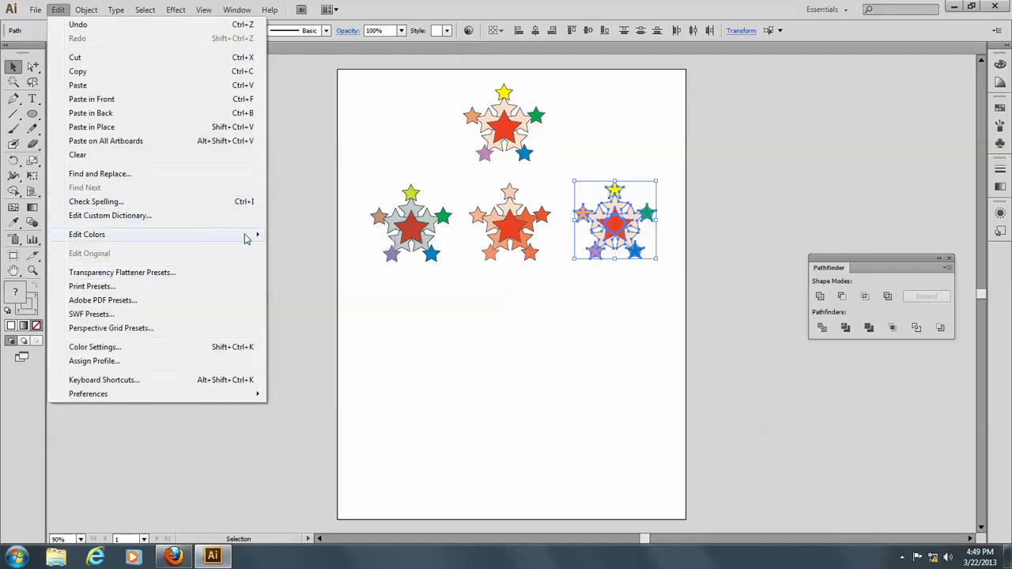
mouse_move(246, 234)
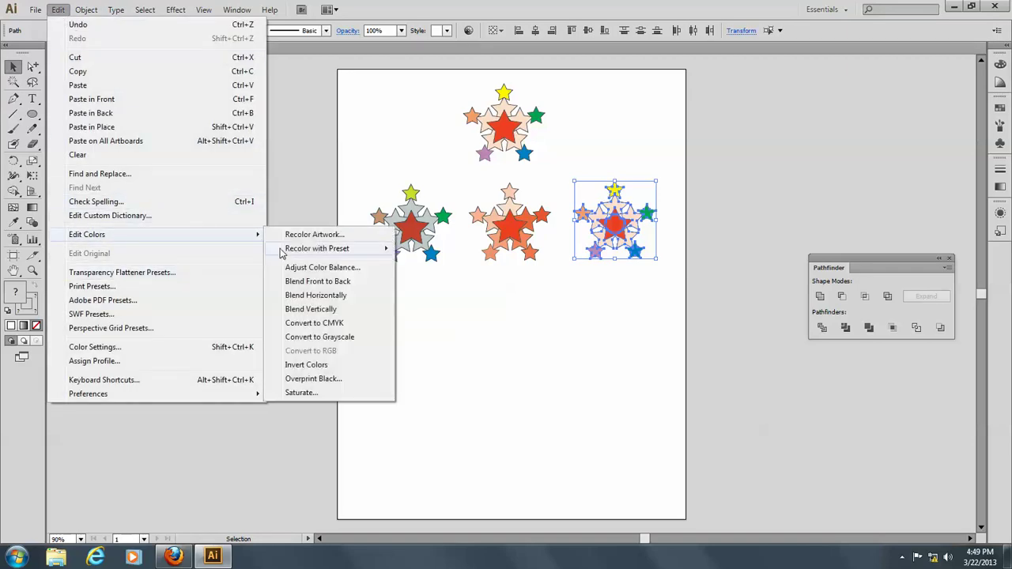
left_click(312, 297)
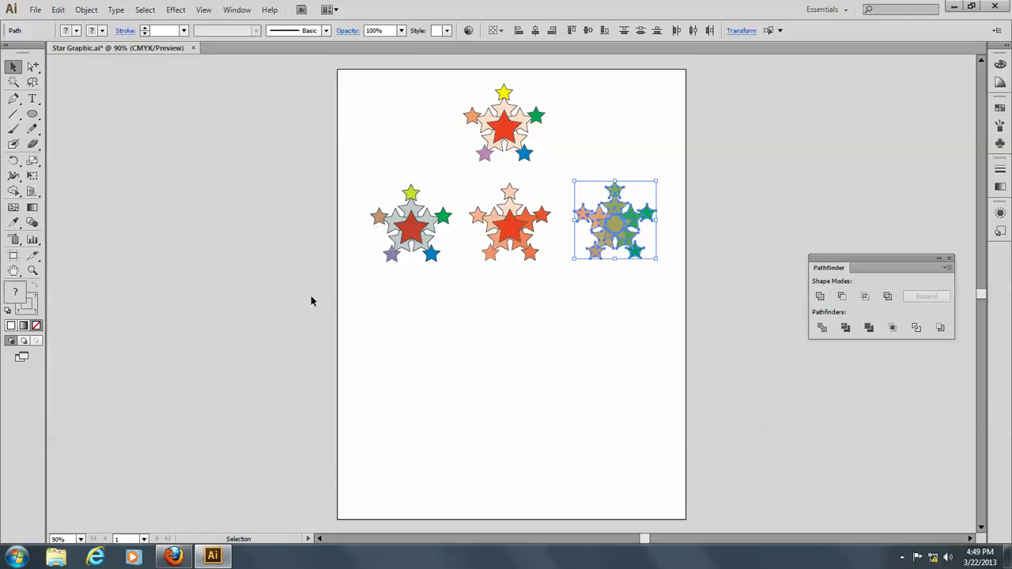
left_click(646, 155)
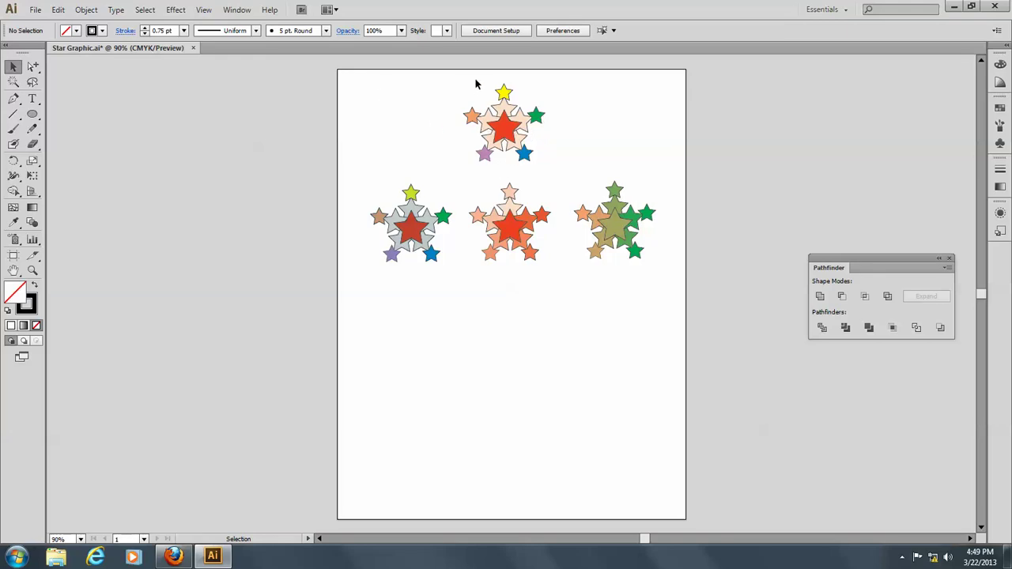
- Copy the top cluster below the left copy and apply Blend Vertically to its colours
left_click_drag(473, 79, 551, 165)
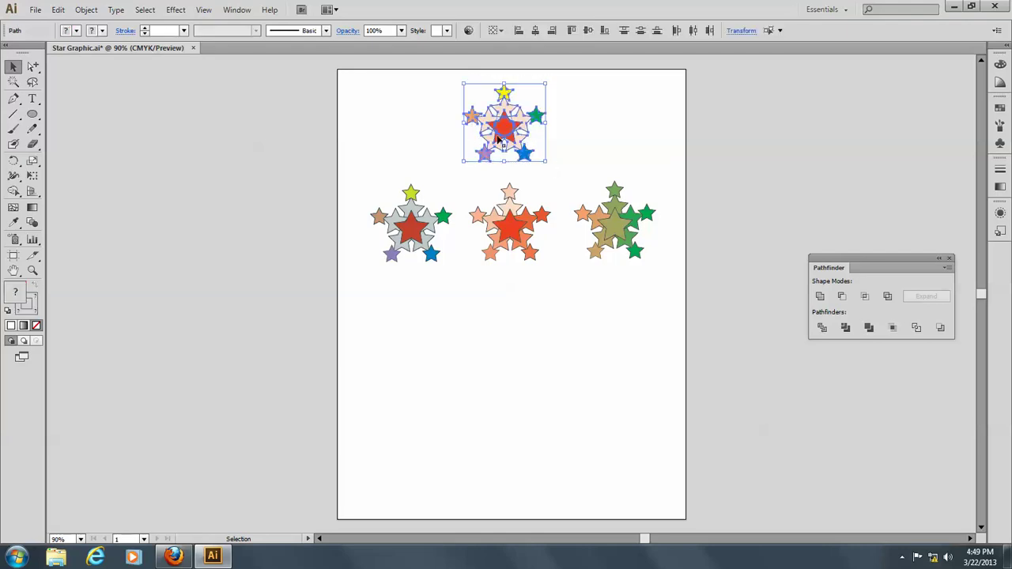
left_click_drag(499, 136, 405, 321)
left_click(87, 9)
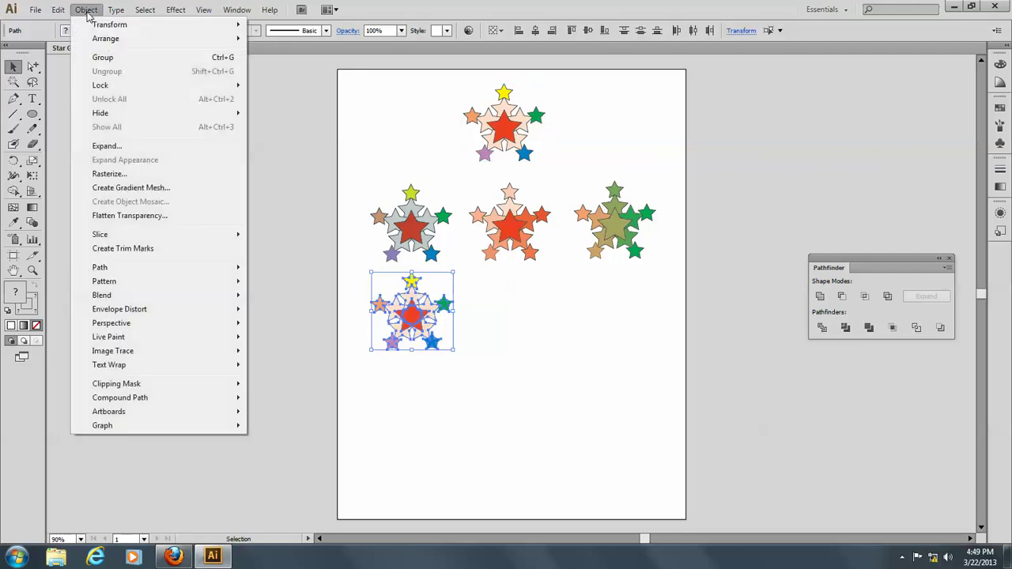
mouse_move(57, 10)
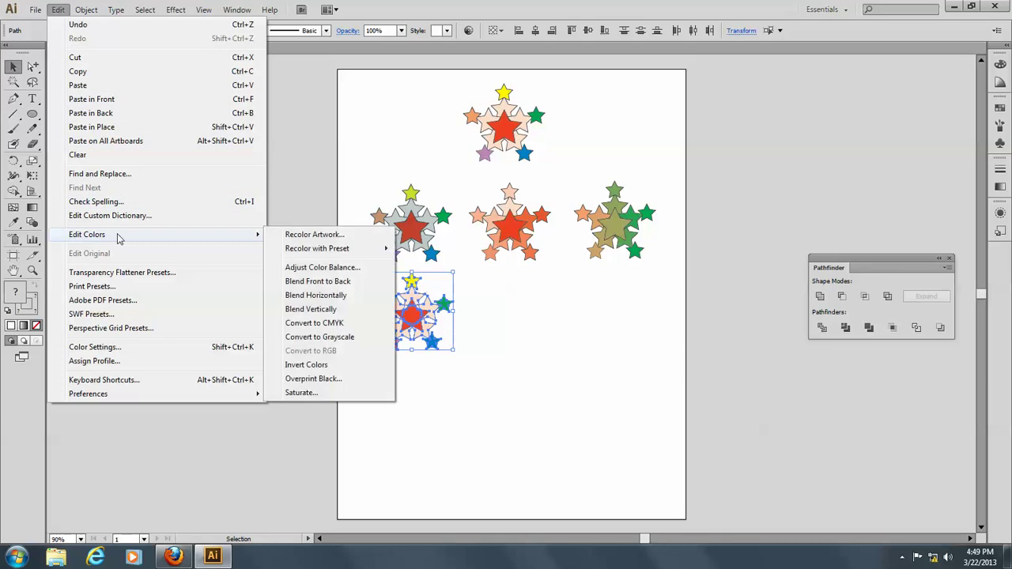
left_click(322, 313)
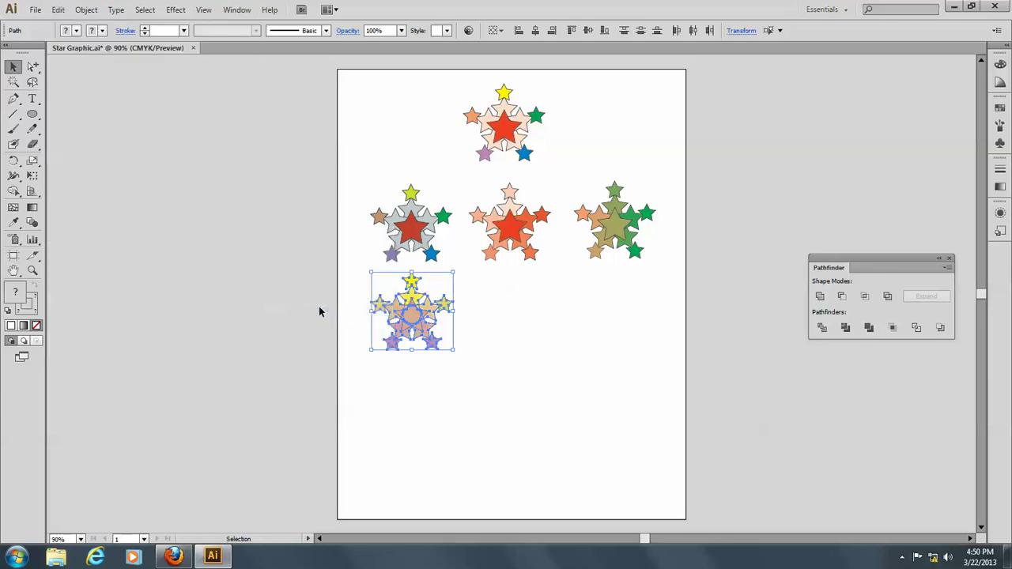
left_click(471, 304)
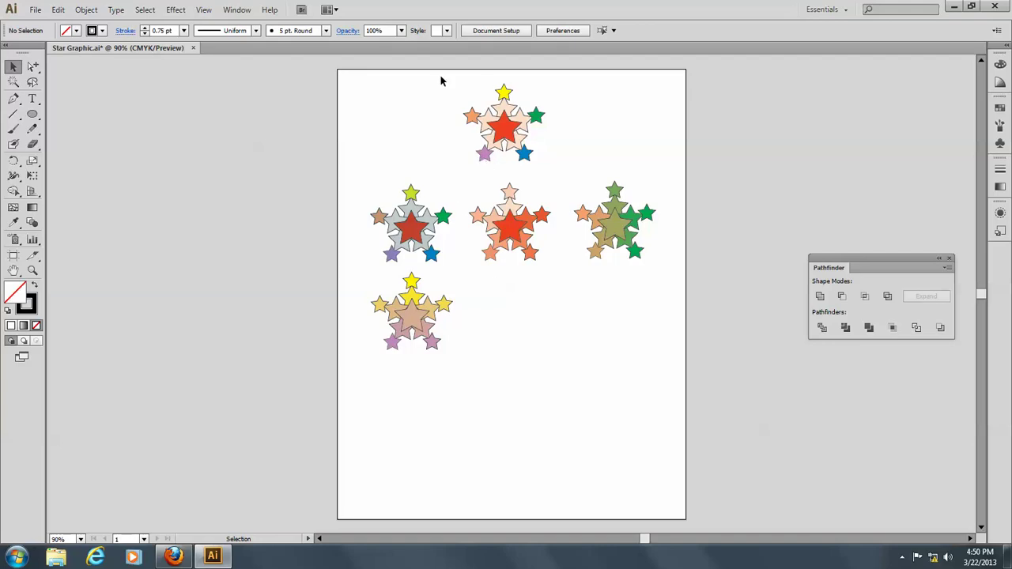
- Copy the top cluster beside the bottom-left cluster and apply Convert to CMYK
left_click_drag(448, 80, 571, 164)
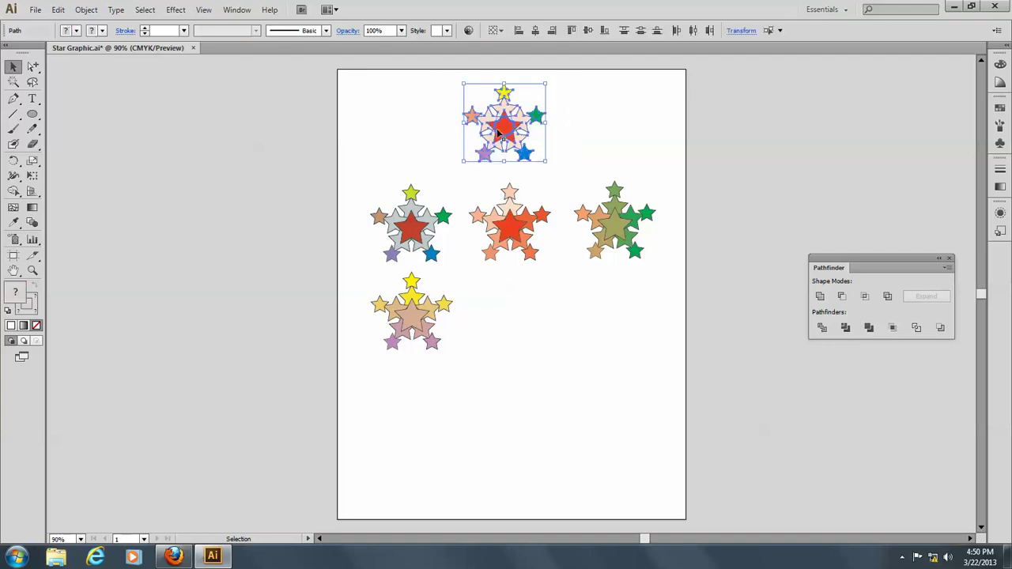
left_click_drag(500, 127, 510, 318)
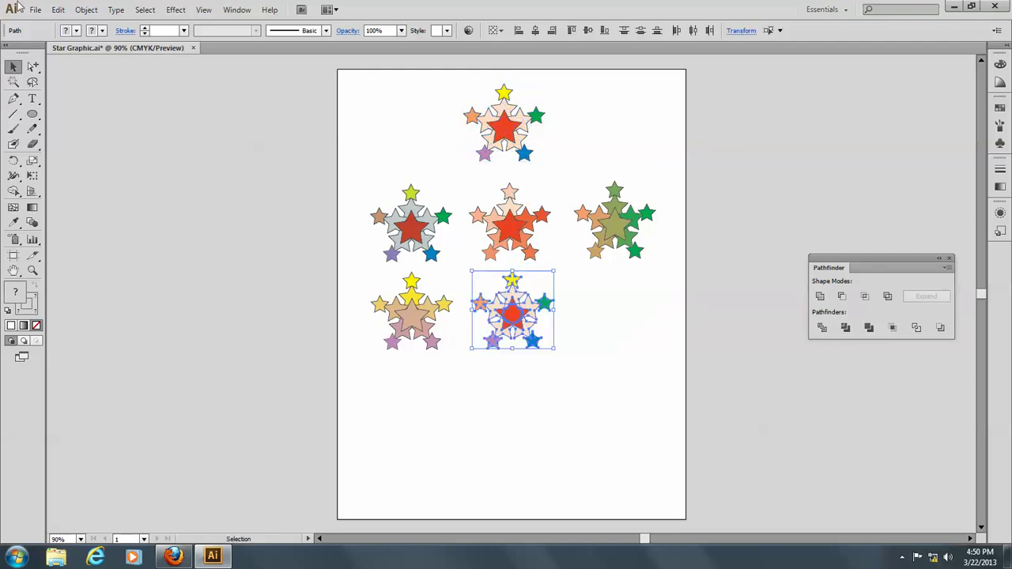
left_click(87, 10)
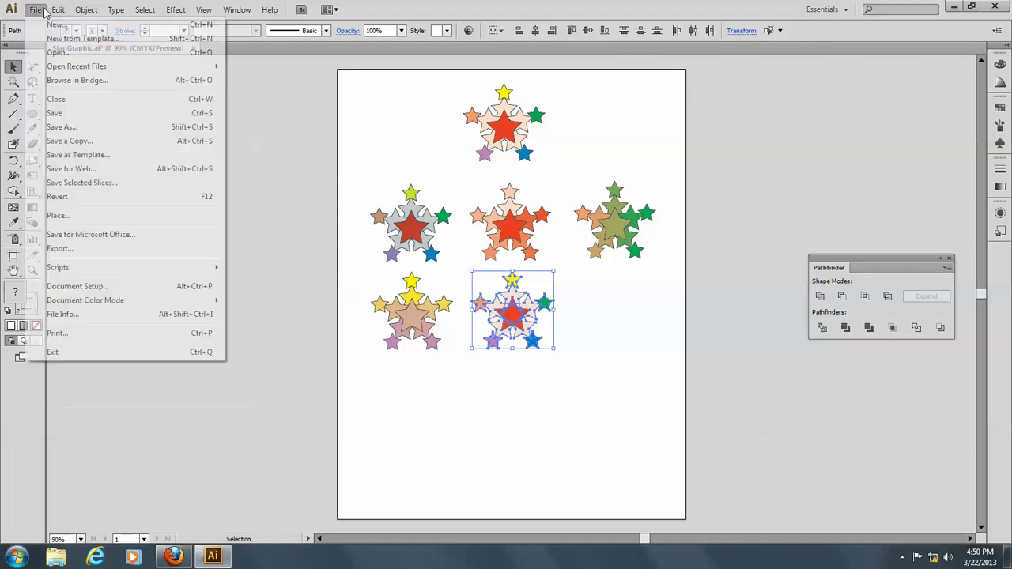
mouse_move(59, 10)
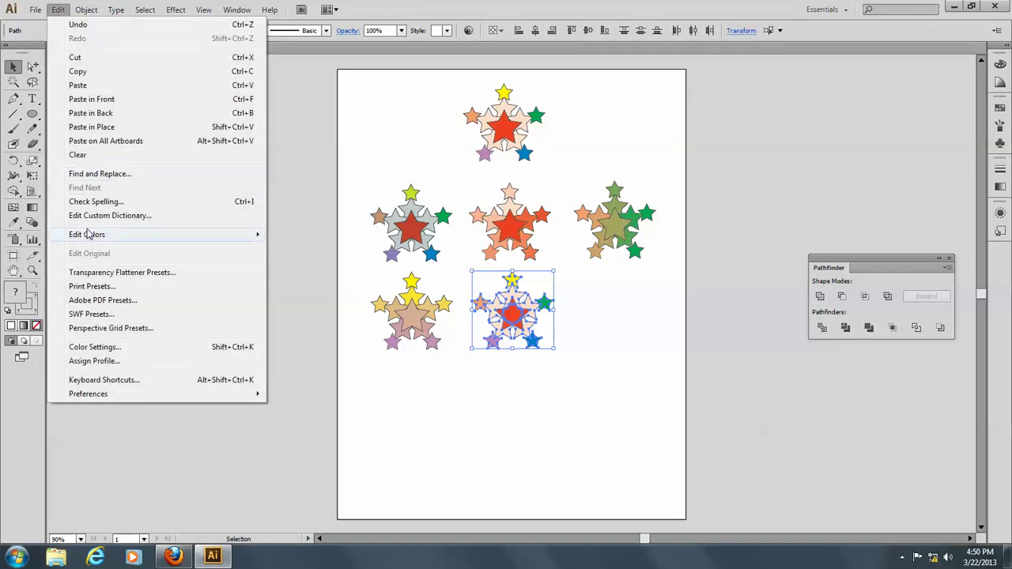
mouse_move(91, 236)
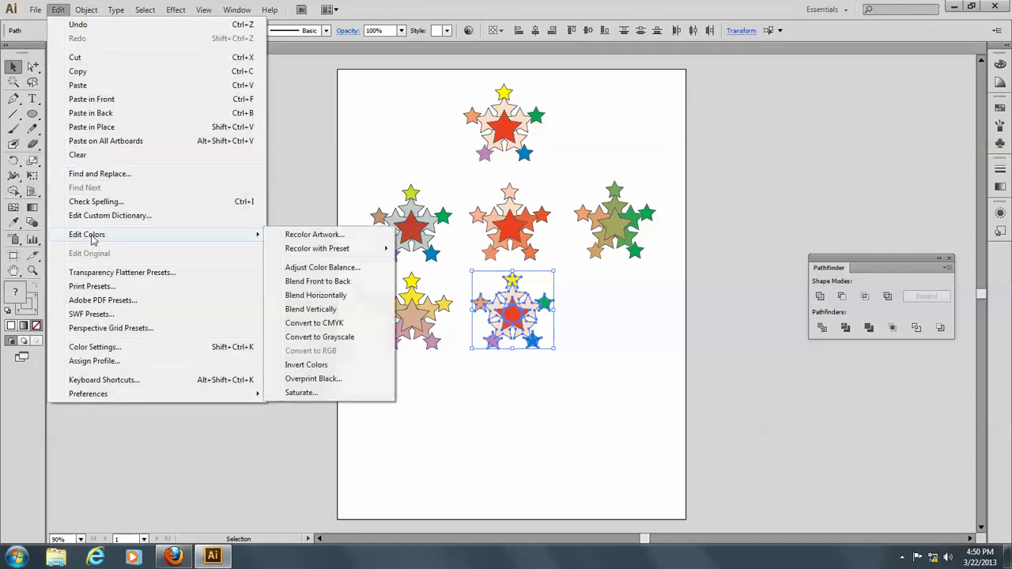
left_click(321, 325)
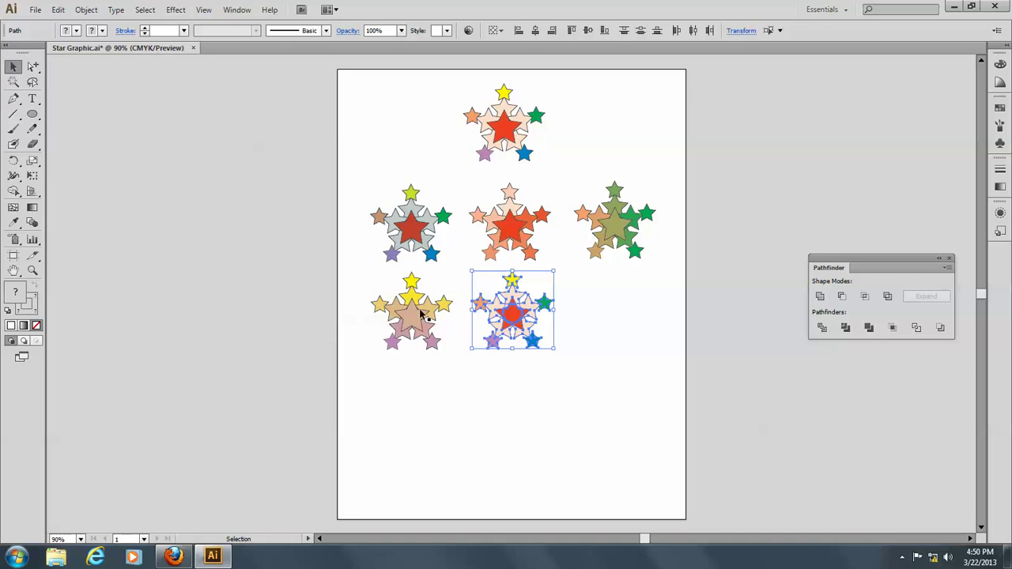
left_click(580, 340)
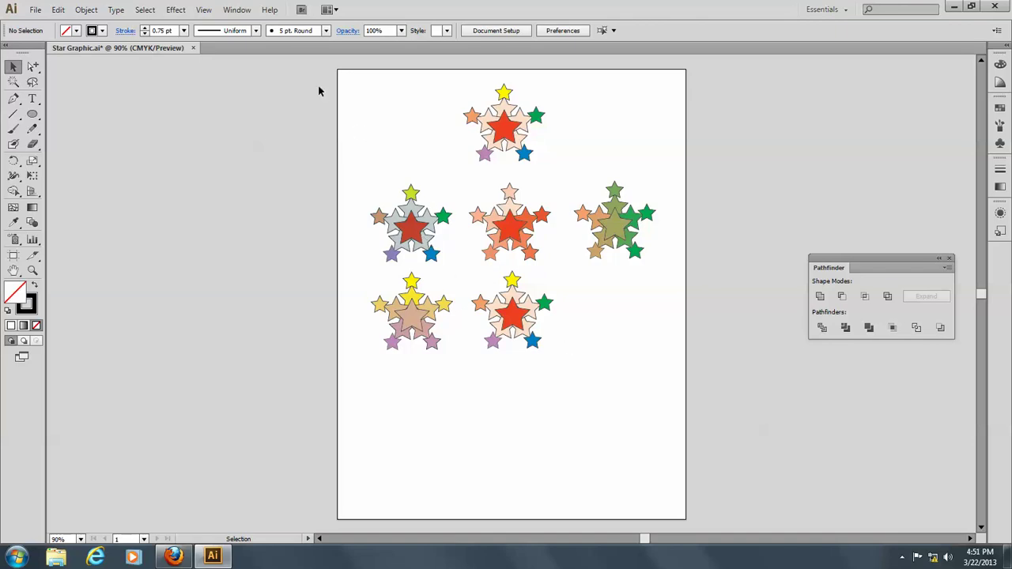
- Copy the top cluster to the right end of the second row and apply Convert to Grayscale
left_click_drag(451, 94, 566, 152)
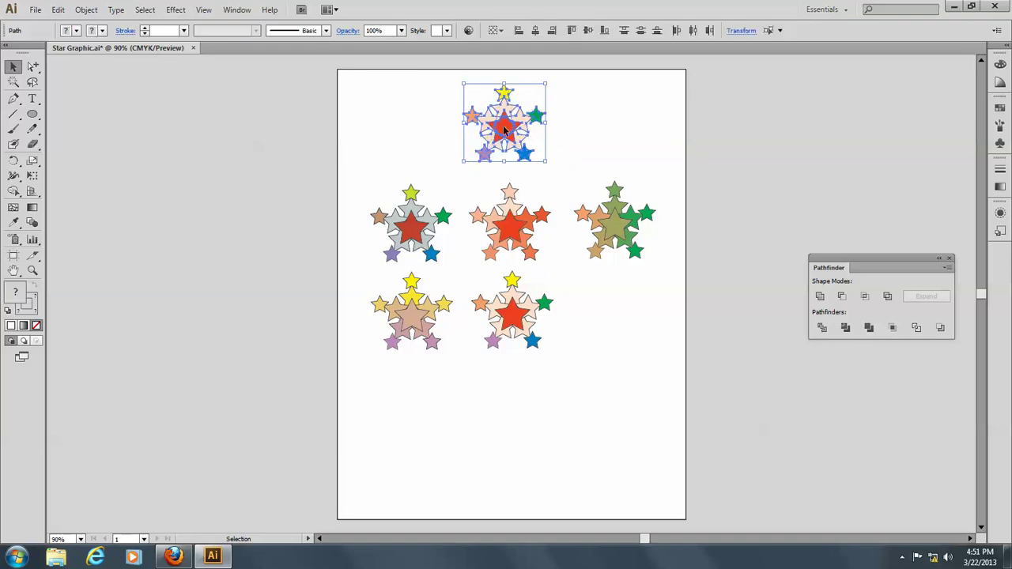
left_click_drag(504, 129, 618, 319)
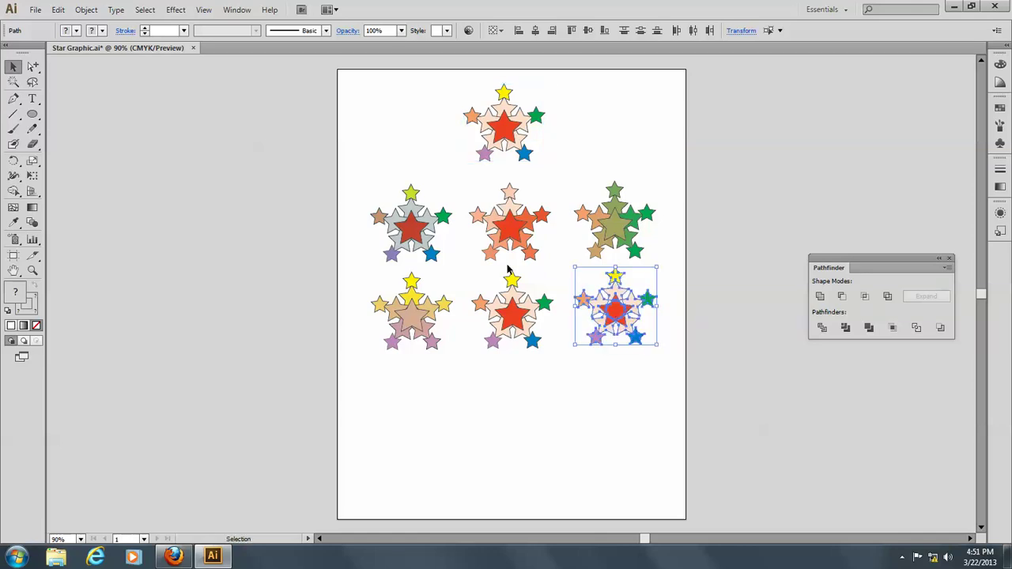
left_click(59, 9)
mouse_move(127, 234)
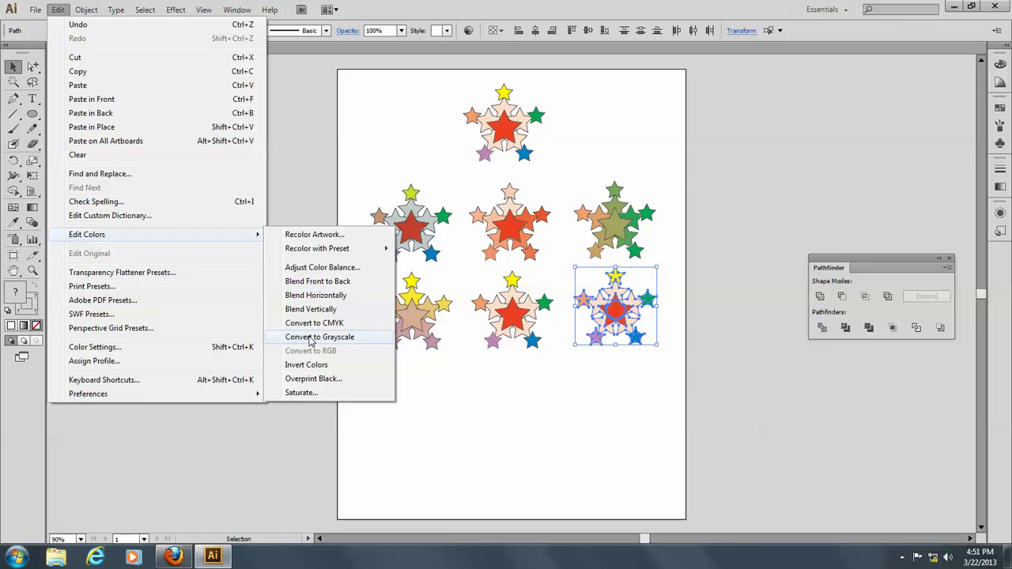
left_click(311, 338)
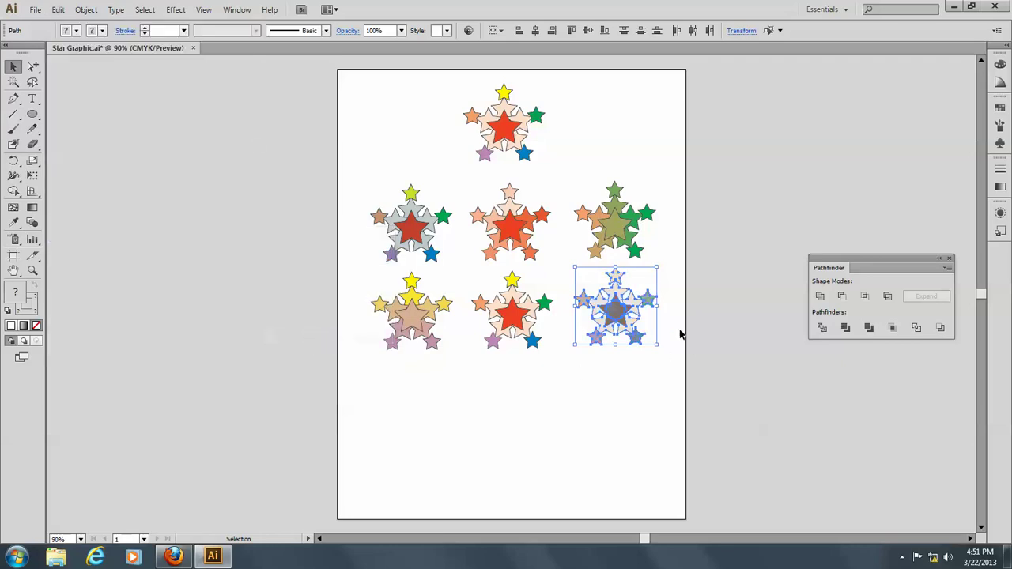
left_click(674, 261)
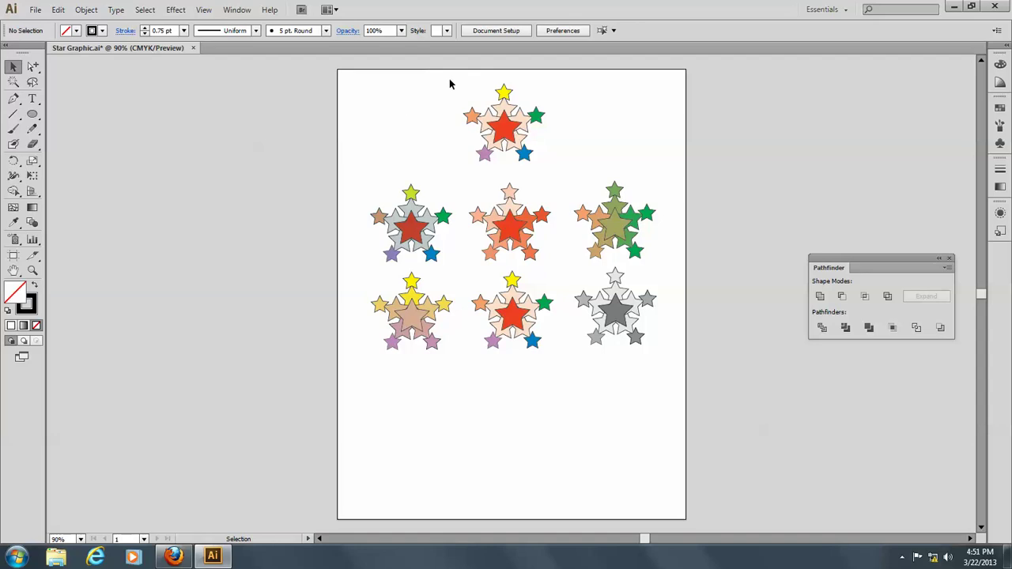
- Copy the top cluster into a new bottom row and apply Invert Colors
left_click_drag(450, 80, 566, 184)
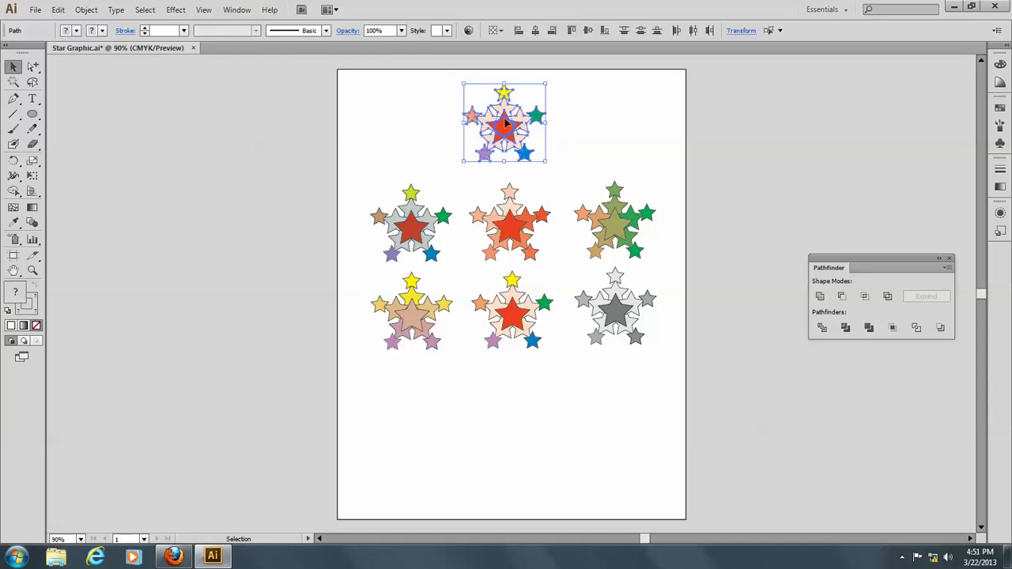
left_click_drag(506, 129, 409, 395)
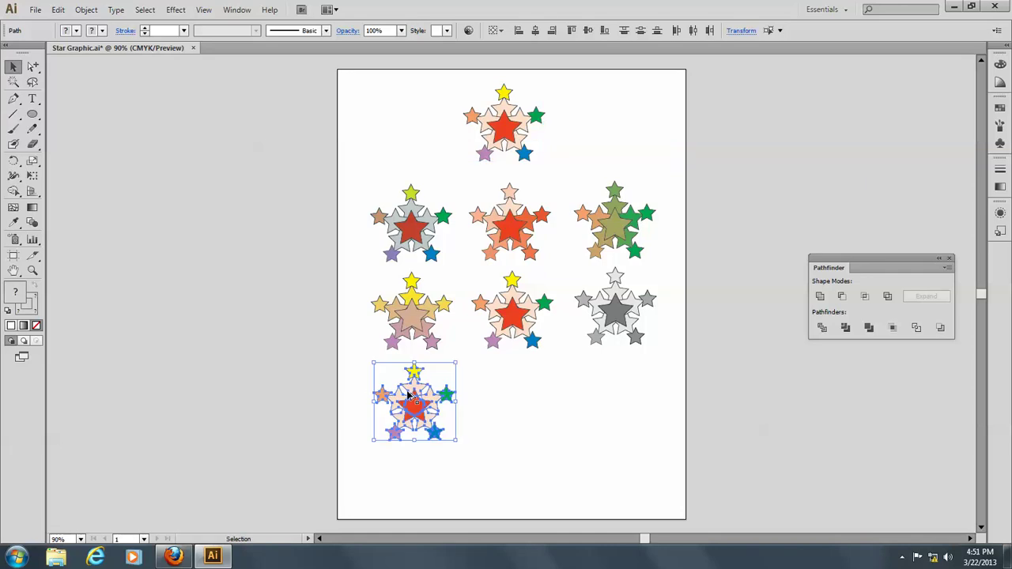
left_click(58, 10)
mouse_move(89, 235)
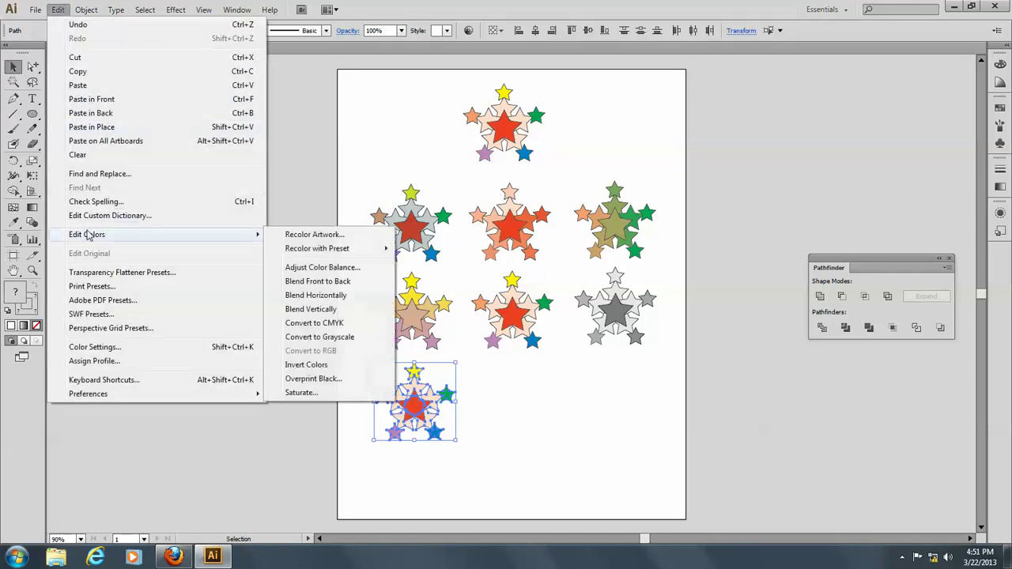
left_click(320, 367)
left_click(497, 408)
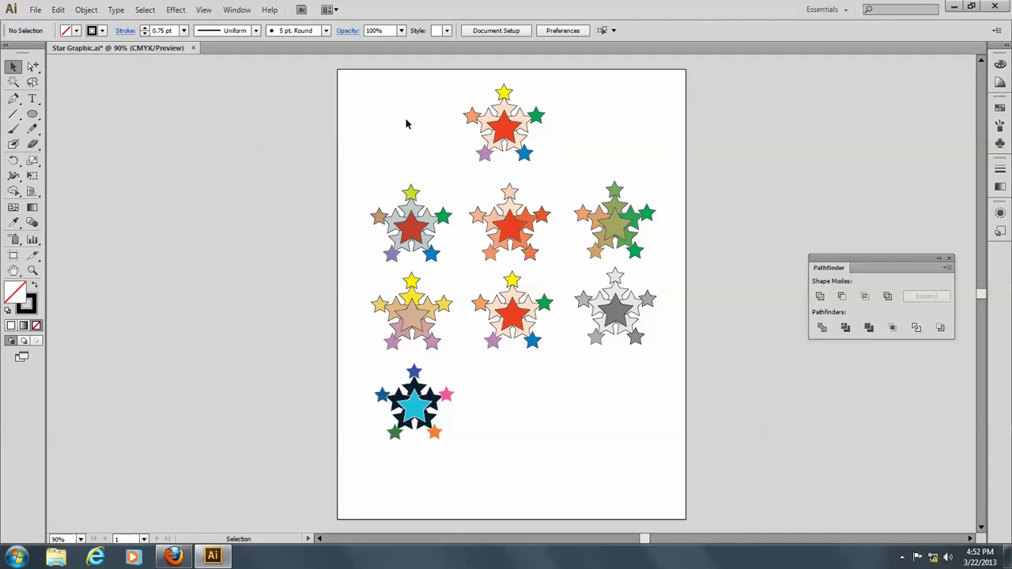
- Copy the top cluster beside the inverted one, leaving its colours unchanged
left_click_drag(462, 81, 555, 164)
left_click_drag(518, 132, 522, 397)
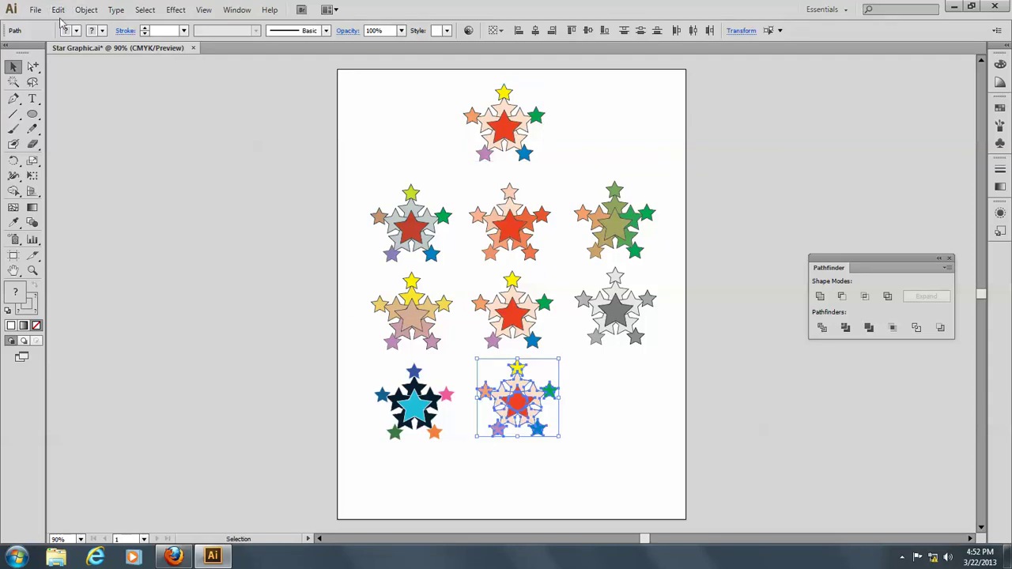
left_click(57, 10)
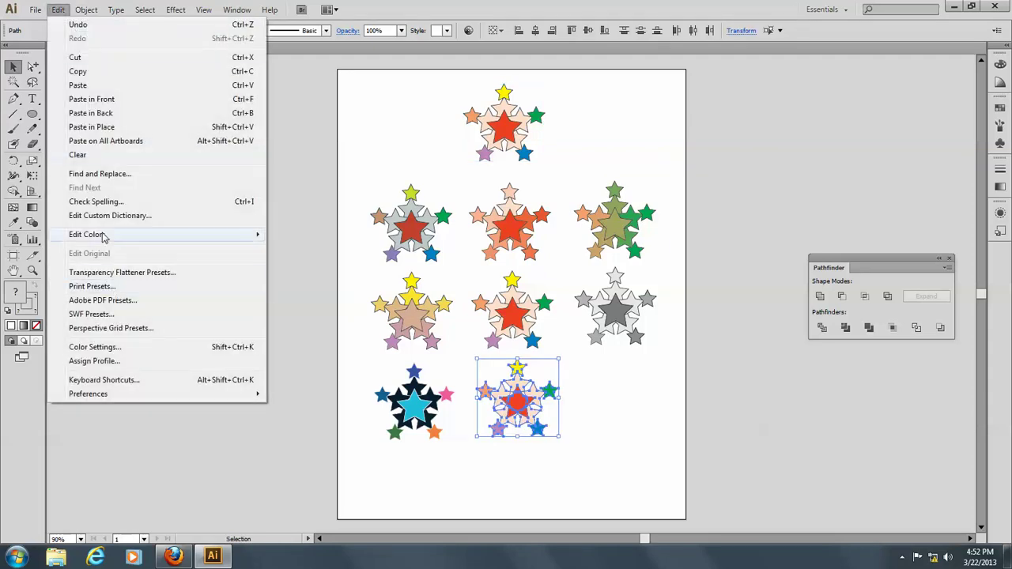
mouse_move(120, 237)
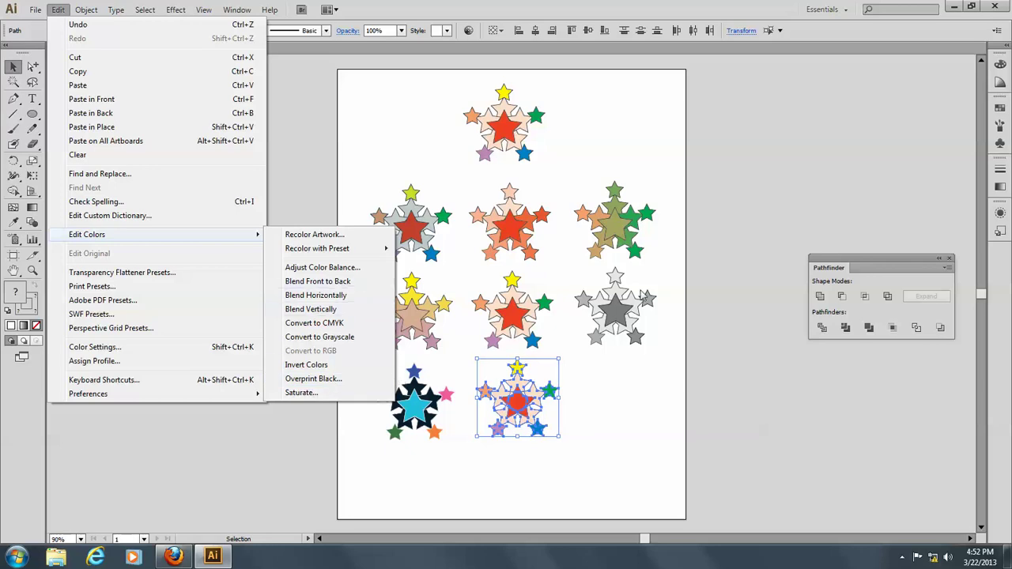
left_click(289, 156)
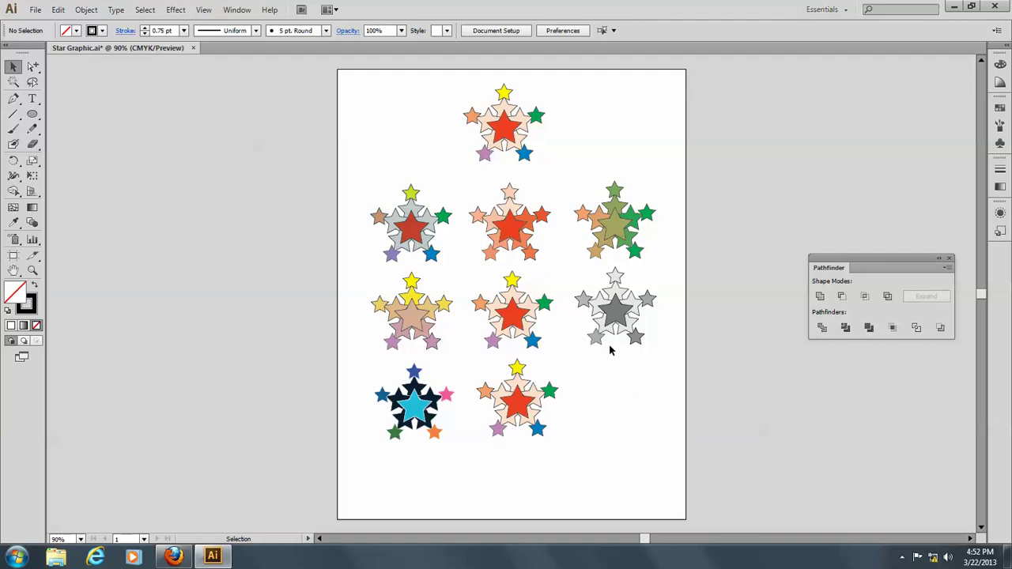
- Delete the unchanged star copy and draw a rectangle in its place beside the inverted cluster
left_click_drag(486, 368, 558, 425)
key("Delete")
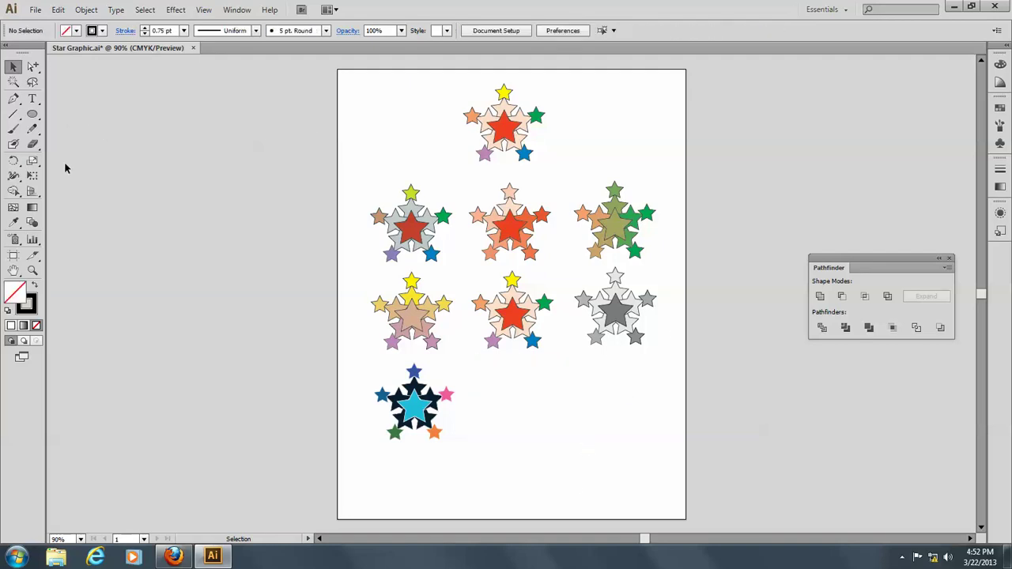
left_click(32, 115)
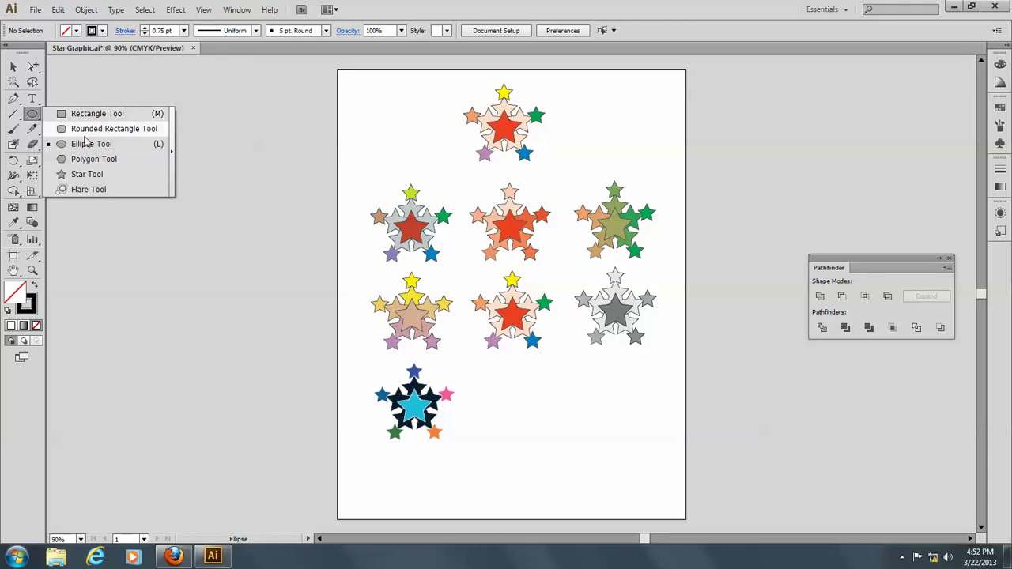
left_click(87, 114)
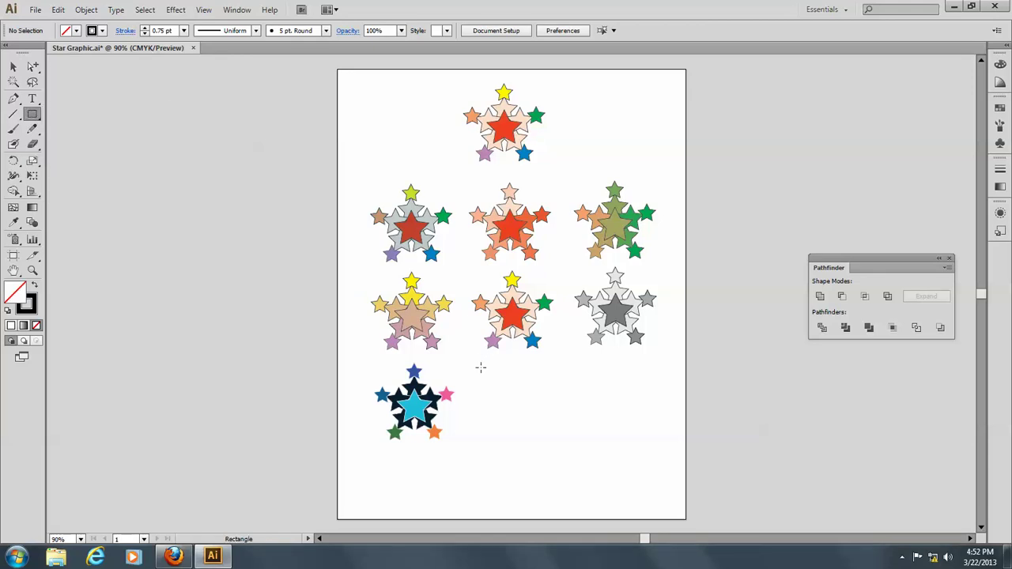
left_click_drag(496, 378, 573, 442)
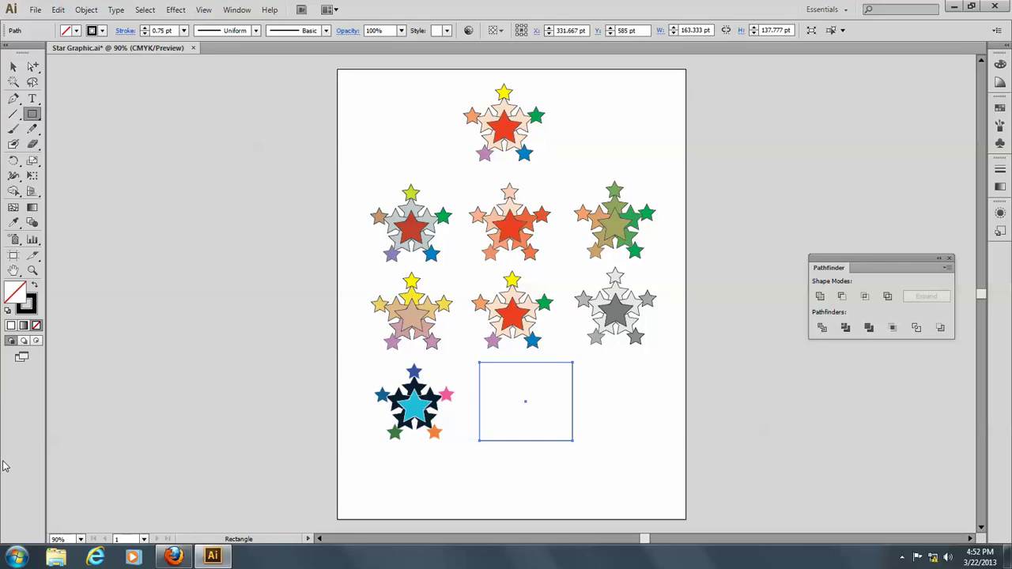
- Remove the rectangle's stroke and fill it with the light-blue swatch
left_click(31, 309)
left_click(36, 326)
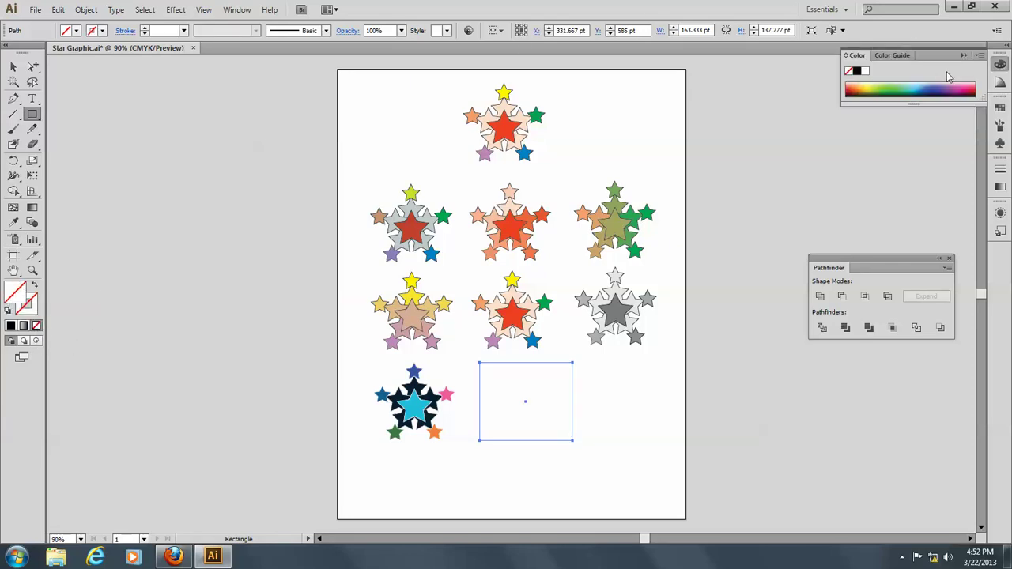
left_click(1001, 109)
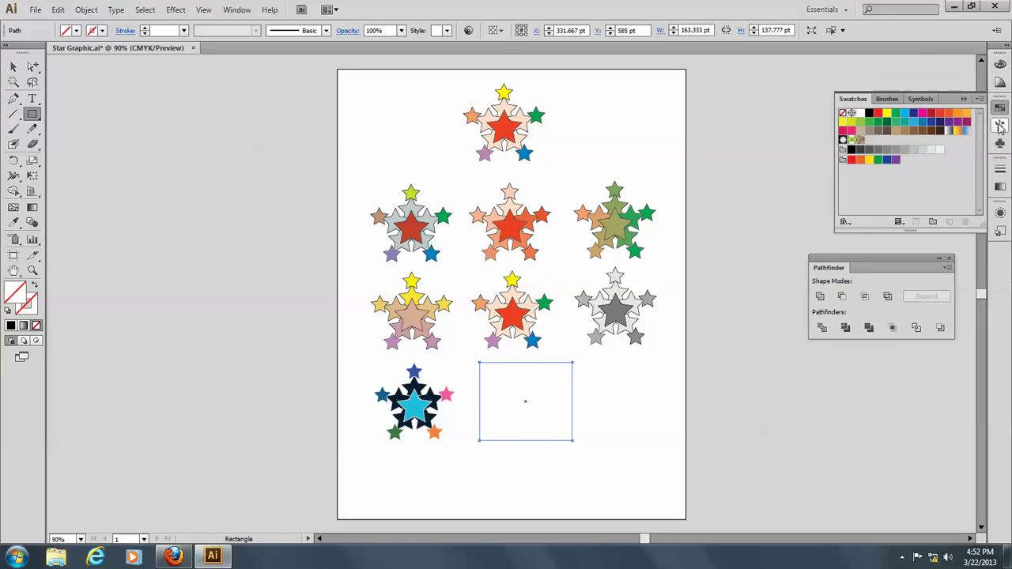
left_click(906, 113)
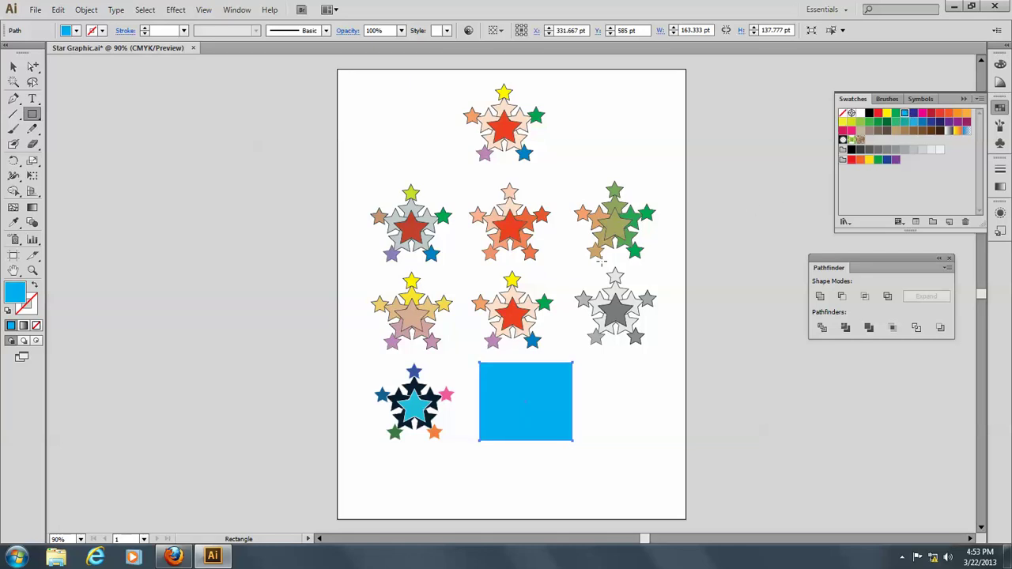
left_click(12, 67)
- Select the grey star cluster, then copy and paste it
left_click_drag(571, 264, 637, 327)
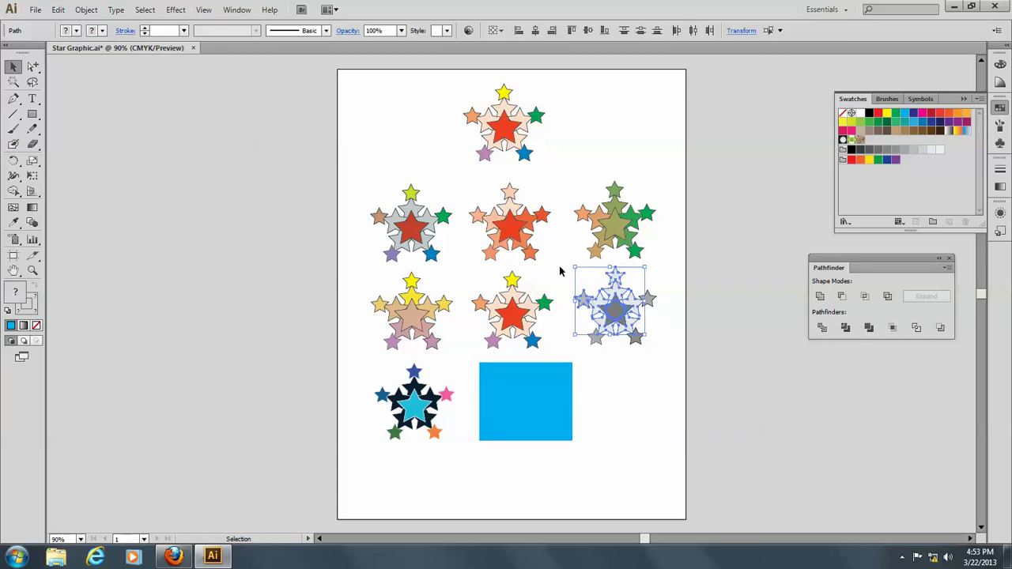
left_click_drag(573, 275, 655, 345)
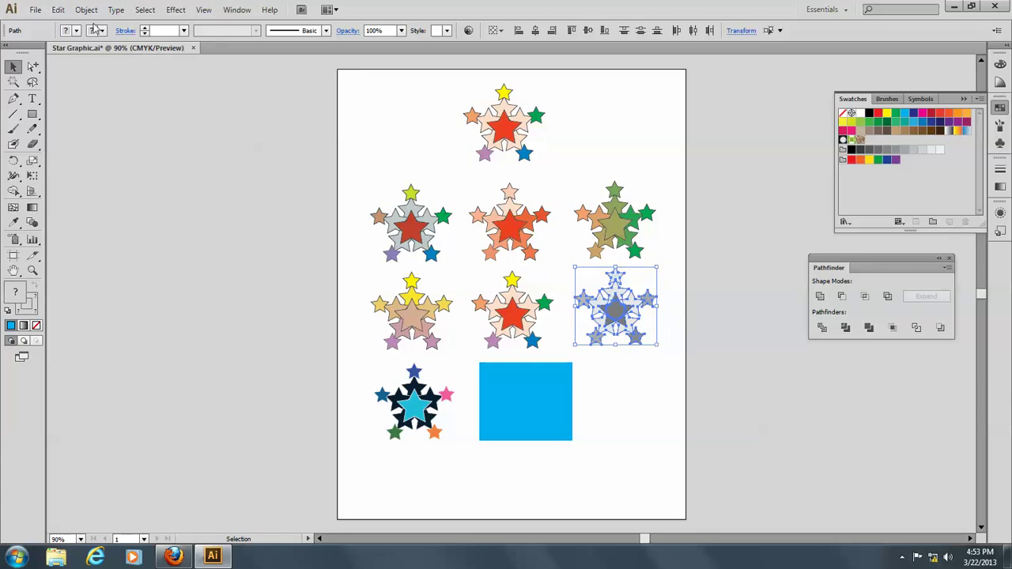
left_click(58, 9)
left_click(78, 72)
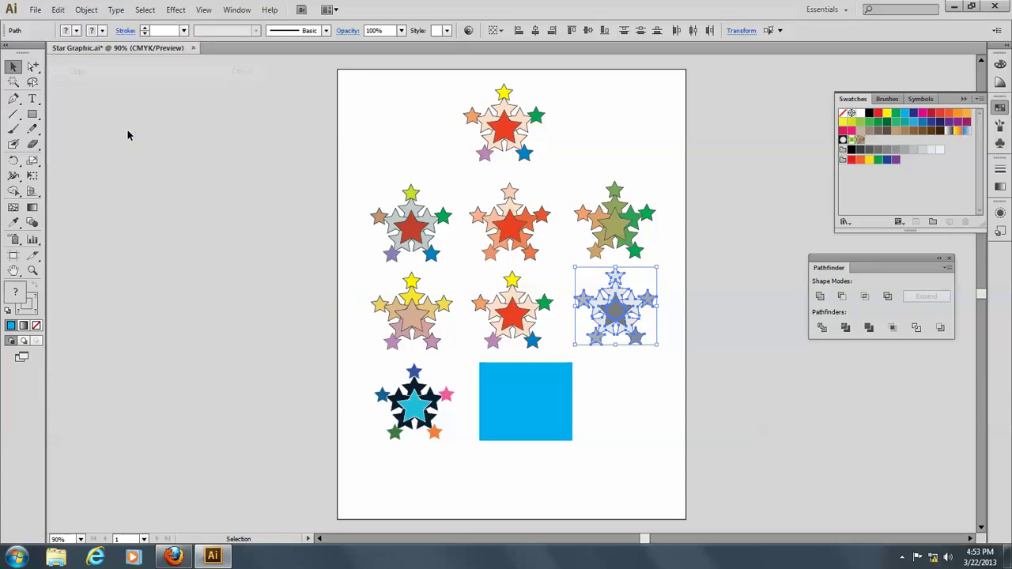
left_click(58, 9)
left_click(72, 85)
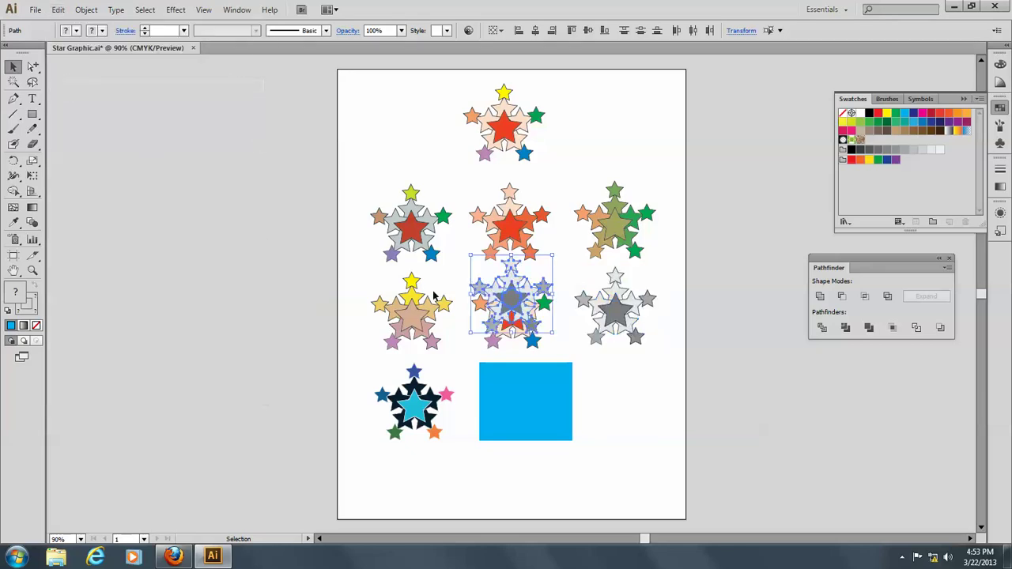
- Move the pasted grey copy onto the light-blue square in the bottom row
left_click_drag(518, 301, 529, 402)
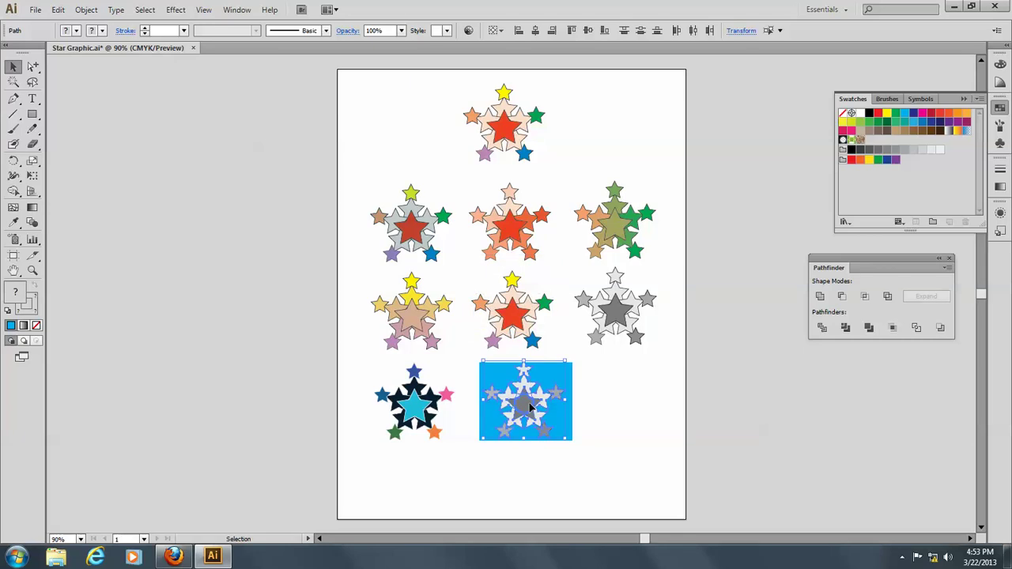
left_click(677, 394)
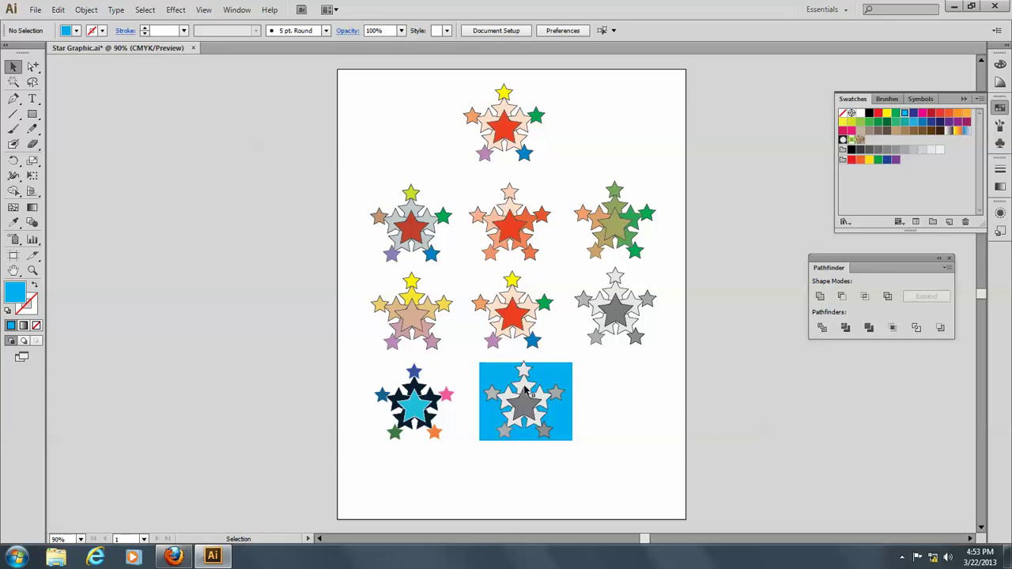
key("ctrl+z")
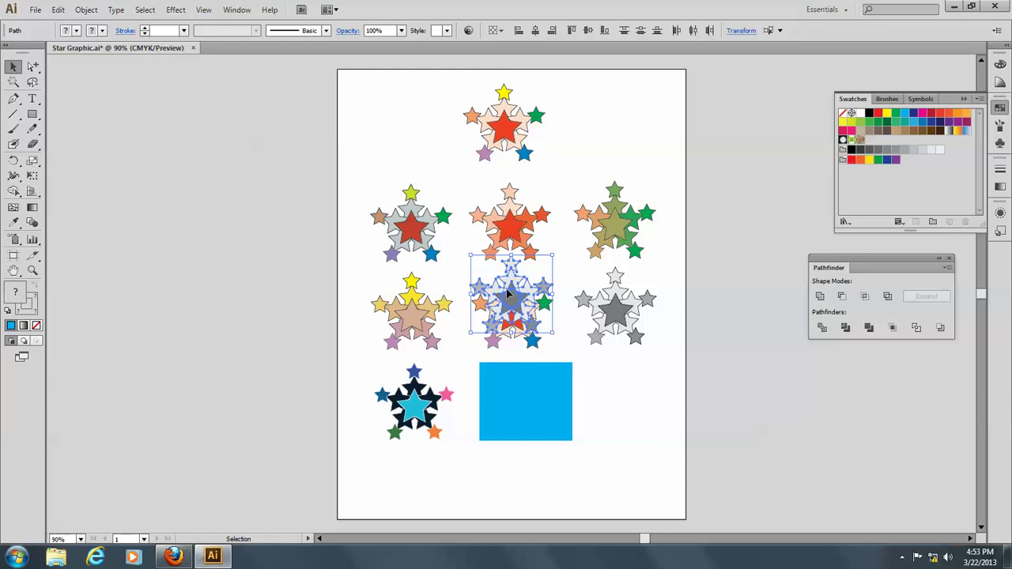
left_click_drag(514, 298, 528, 399)
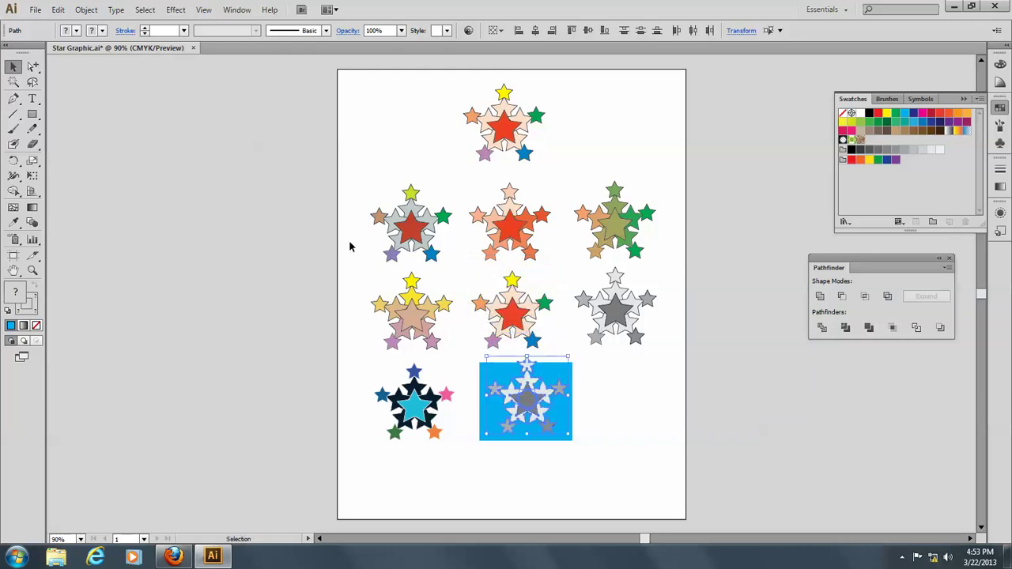
left_click(58, 10)
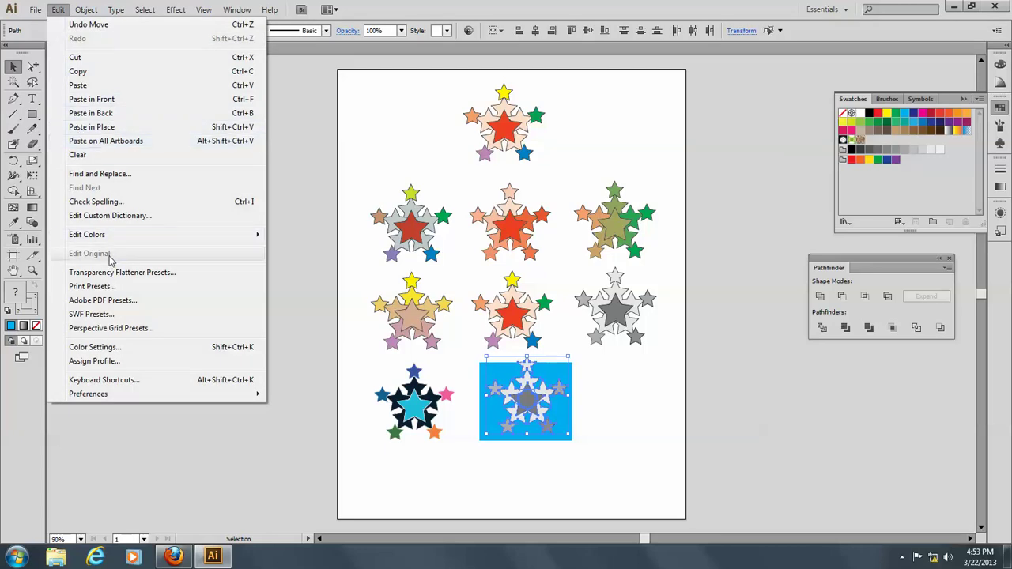
mouse_move(127, 235)
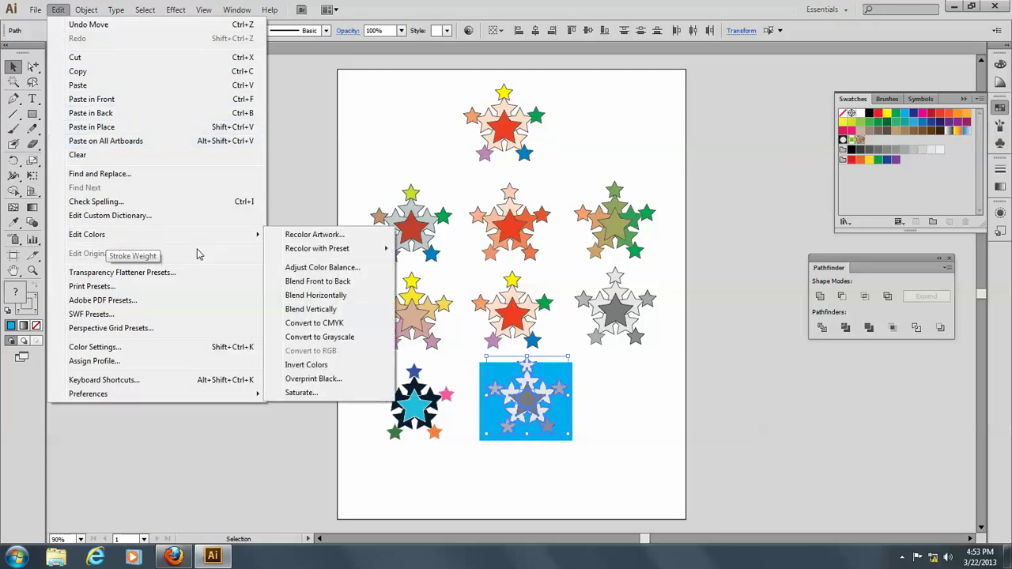
left_click(308, 380)
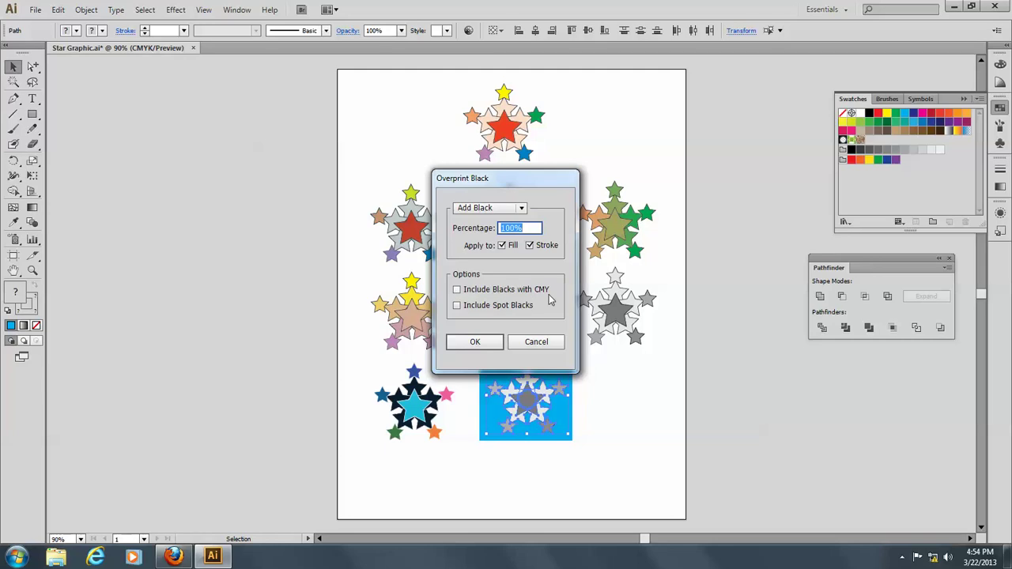
left_click(536, 342)
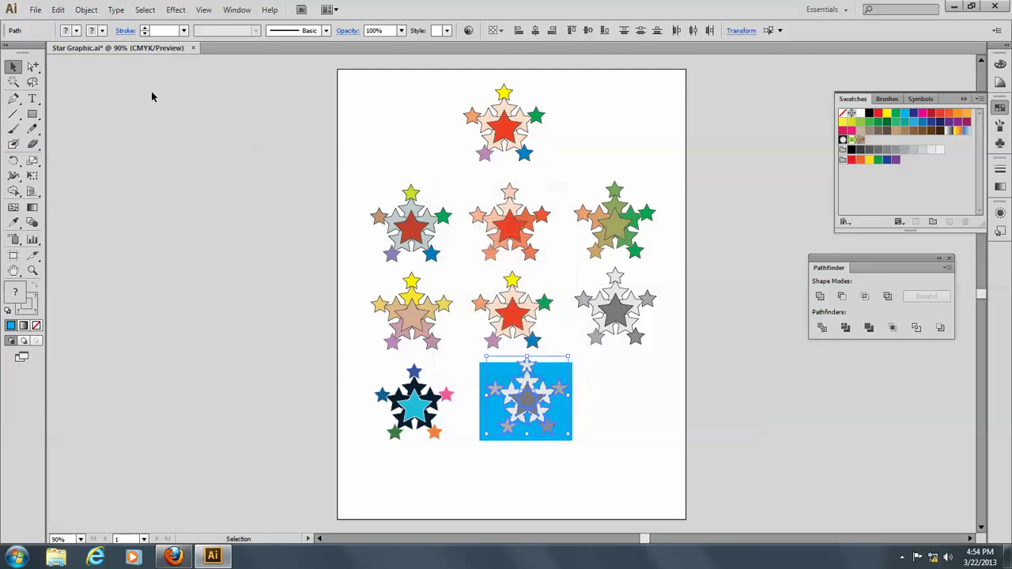
- Duplicate the top star cluster into the bottom-right slot beside the blue square
left_click(102, 72)
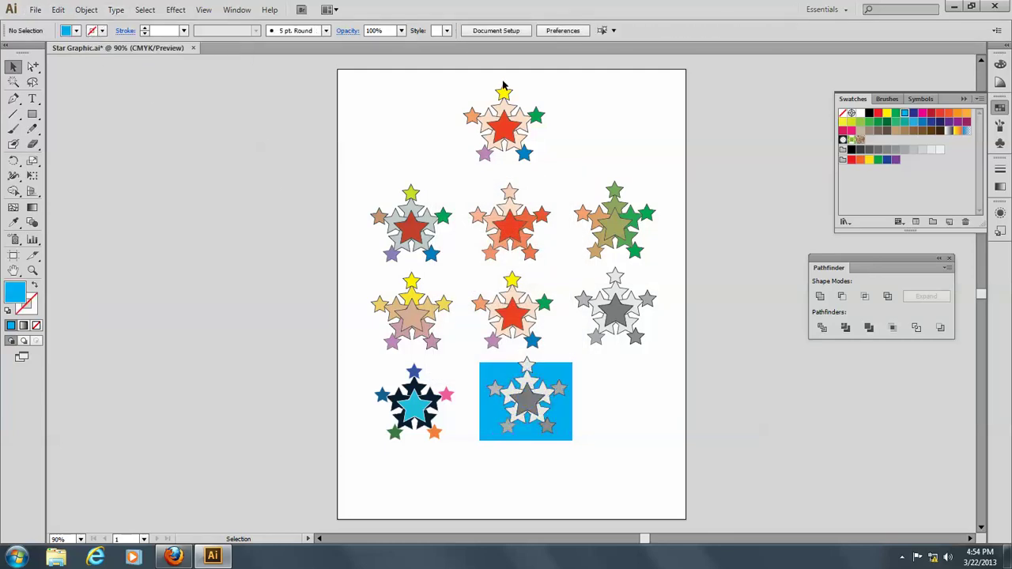
left_click_drag(470, 80, 556, 165)
left_click_drag(498, 136, 621, 403)
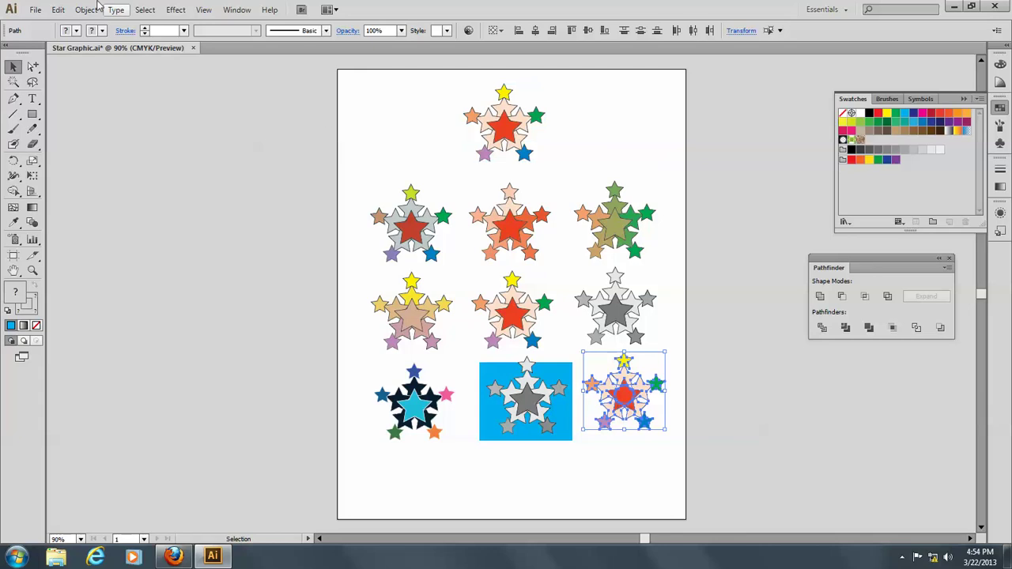
- Saturate the new copy's colours at 79% intensity with Preview on
left_click(58, 11)
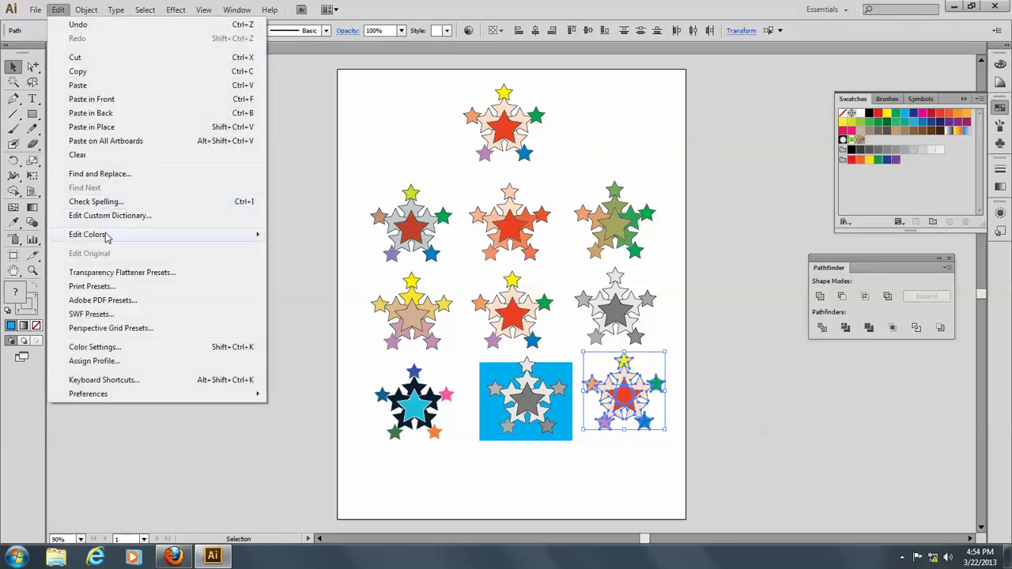
mouse_move(105, 236)
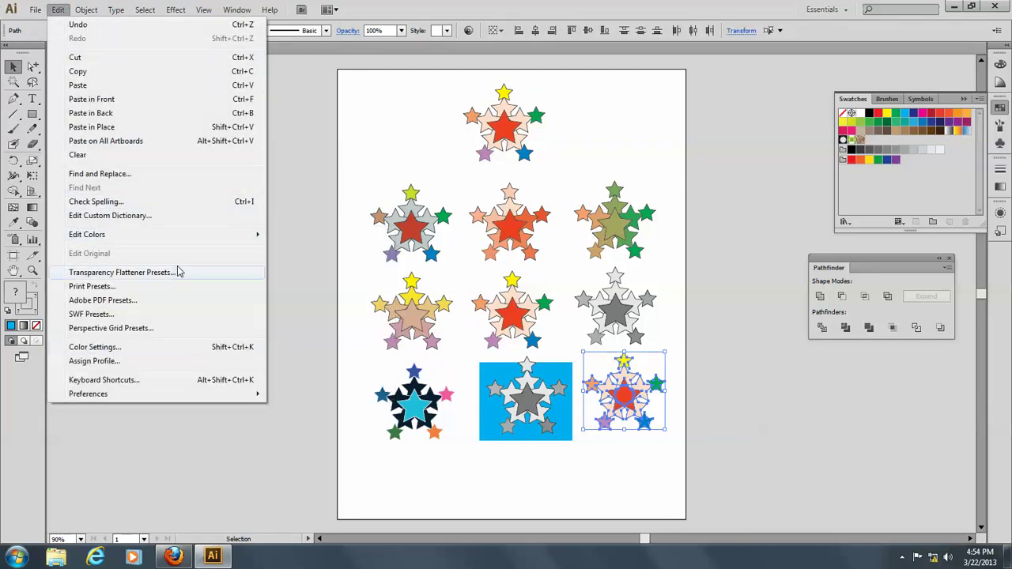
mouse_move(190, 240)
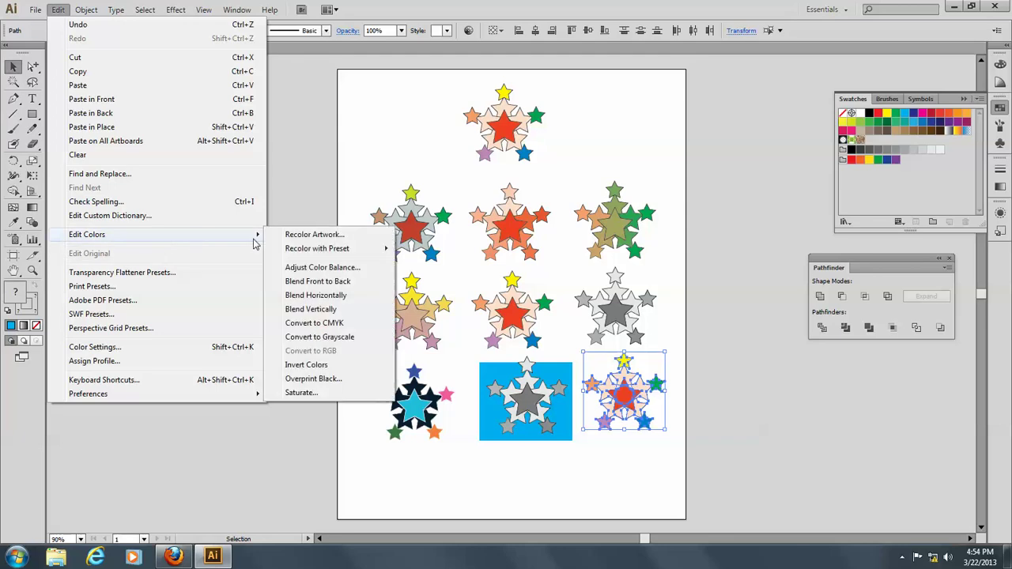
left_click(320, 395)
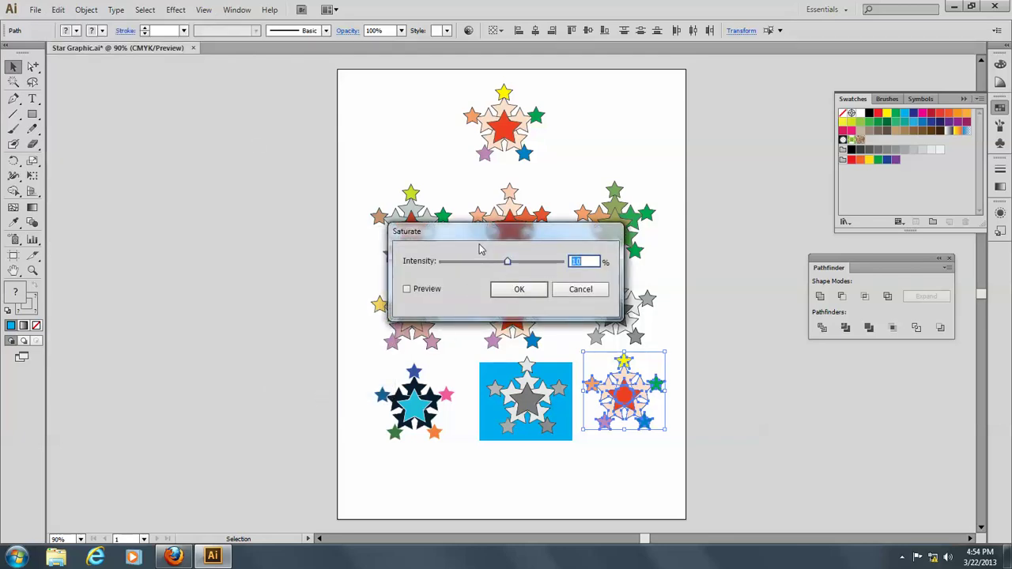
left_click_drag(479, 240, 480, 219)
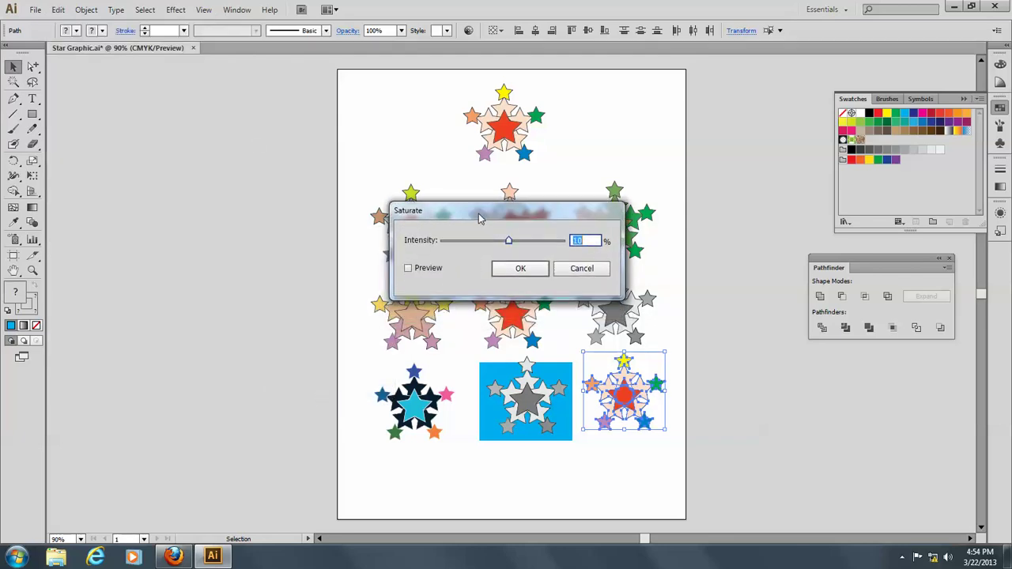
left_click(409, 268)
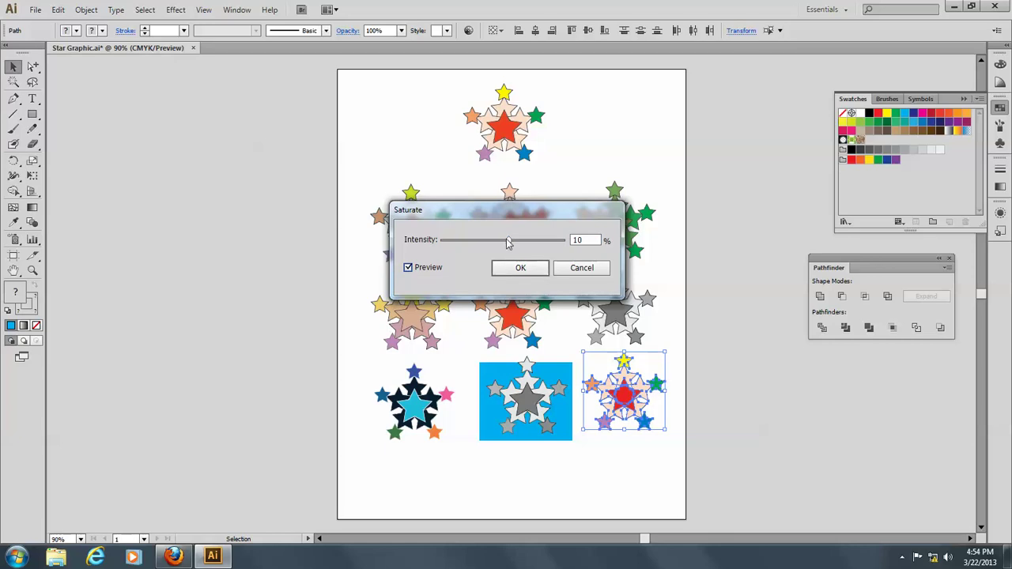
left_click_drag(508, 241, 555, 242)
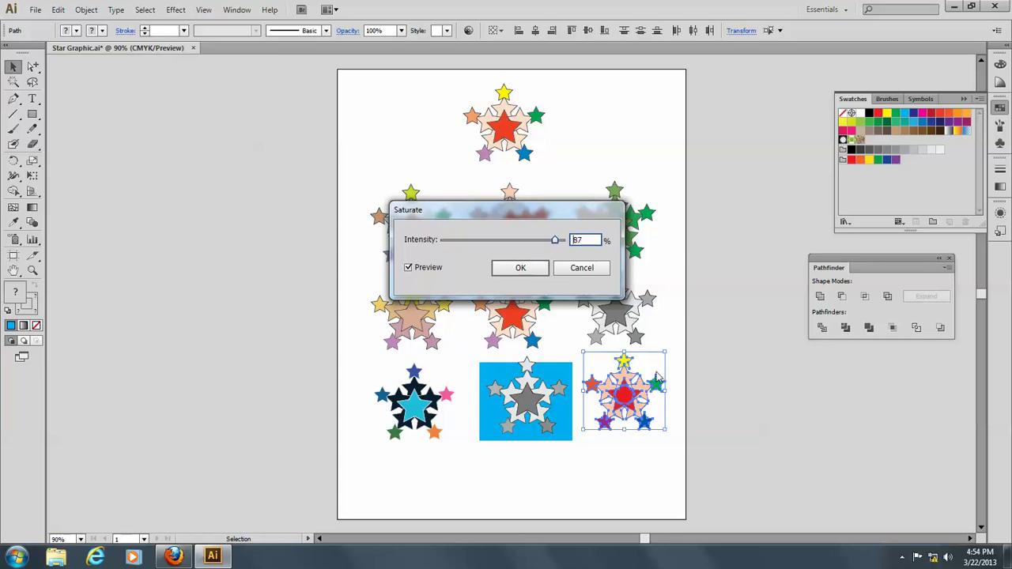
left_click_drag(555, 242, 470, 251)
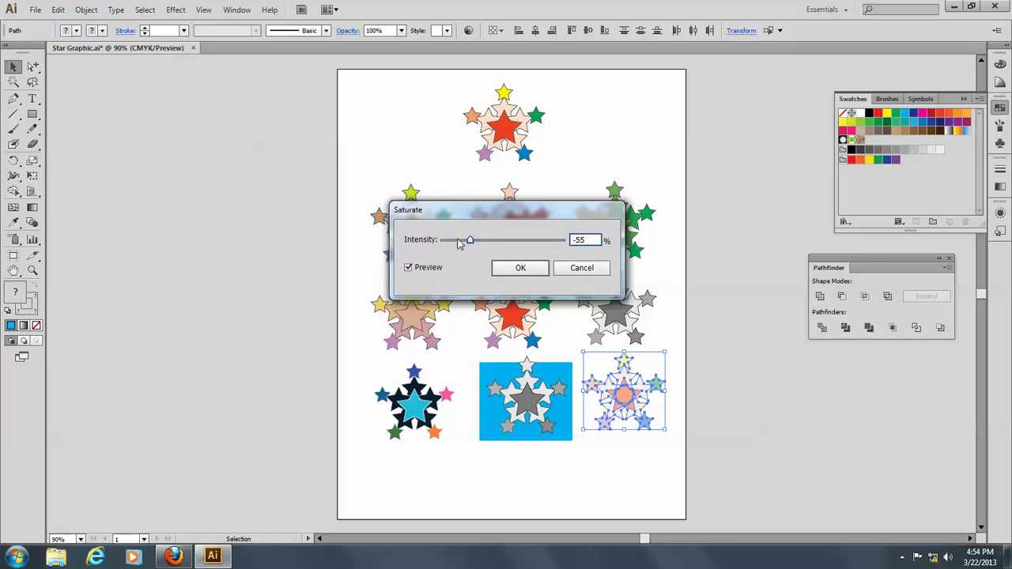
left_click_drag(468, 242, 550, 244)
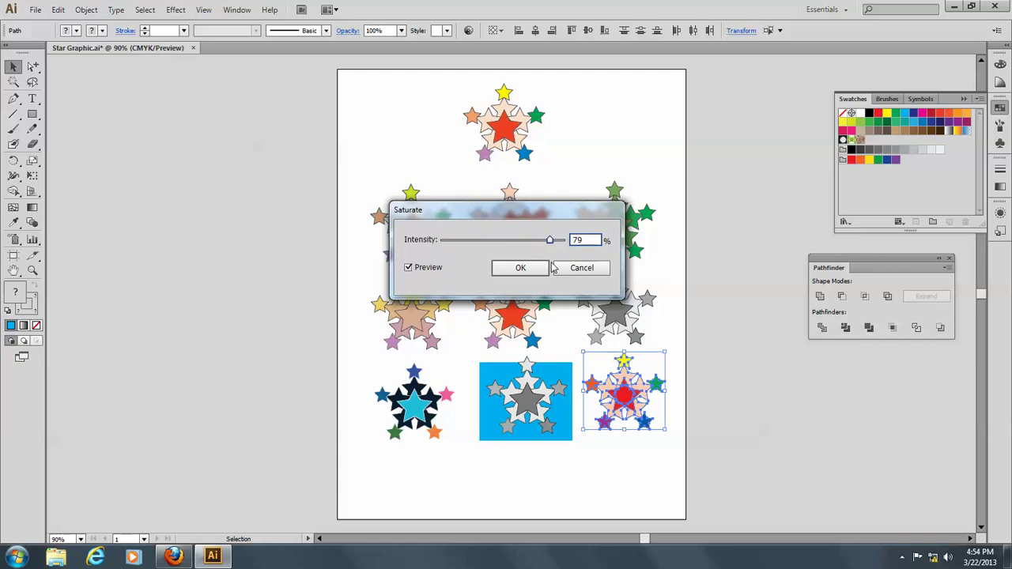
left_click(520, 269)
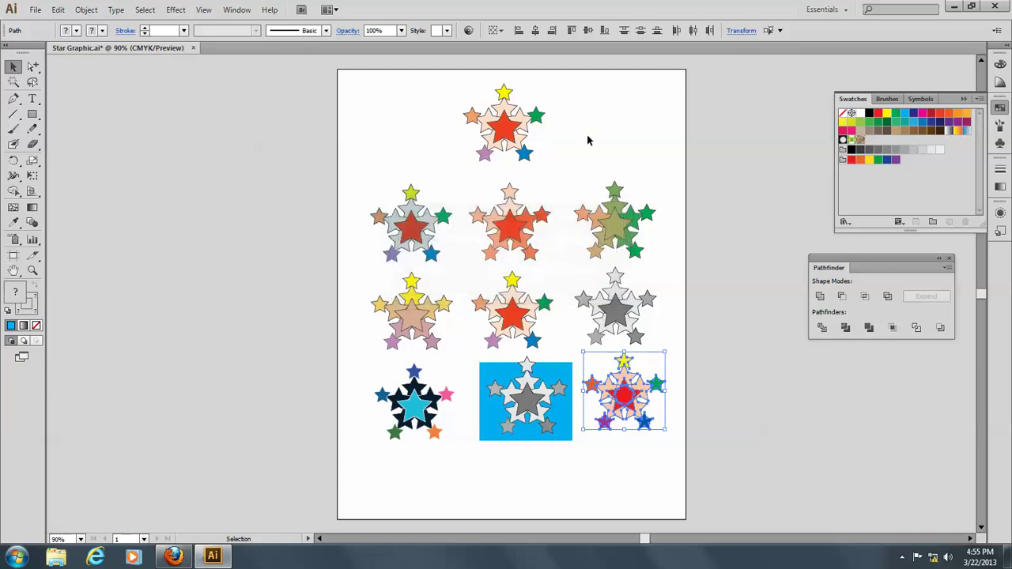